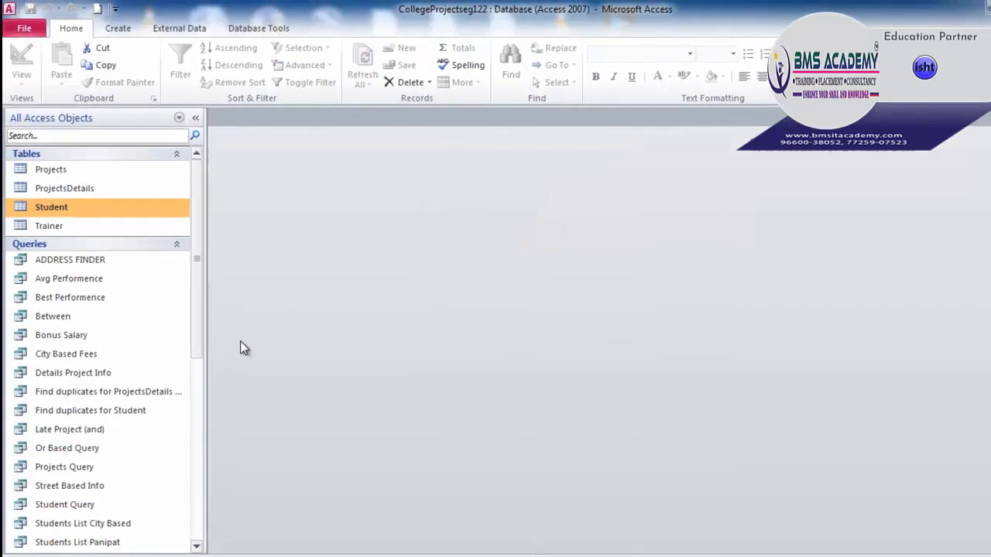
Open the Student Report 2012 report, look through its student records, and close it
scroll(199, 338, down, 7)
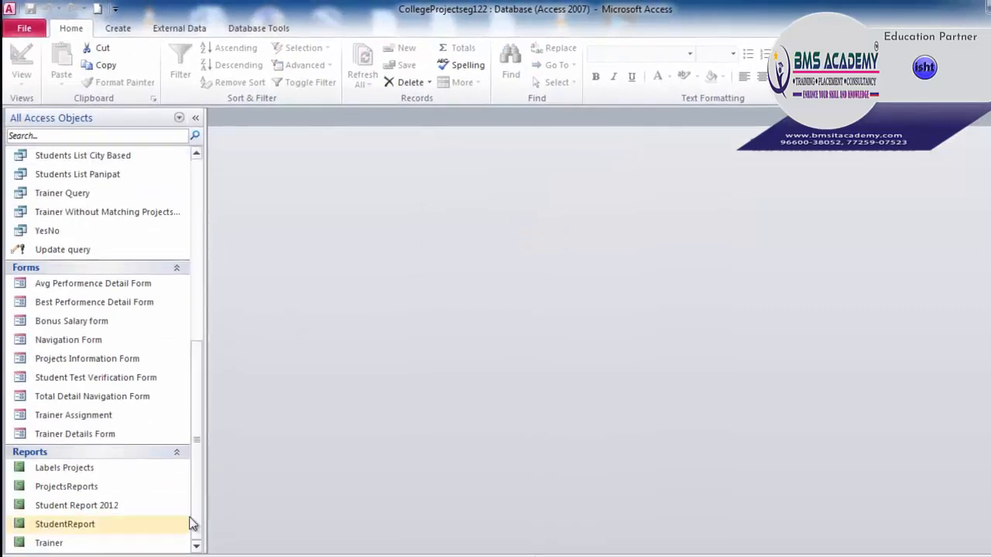
double_click(95, 506)
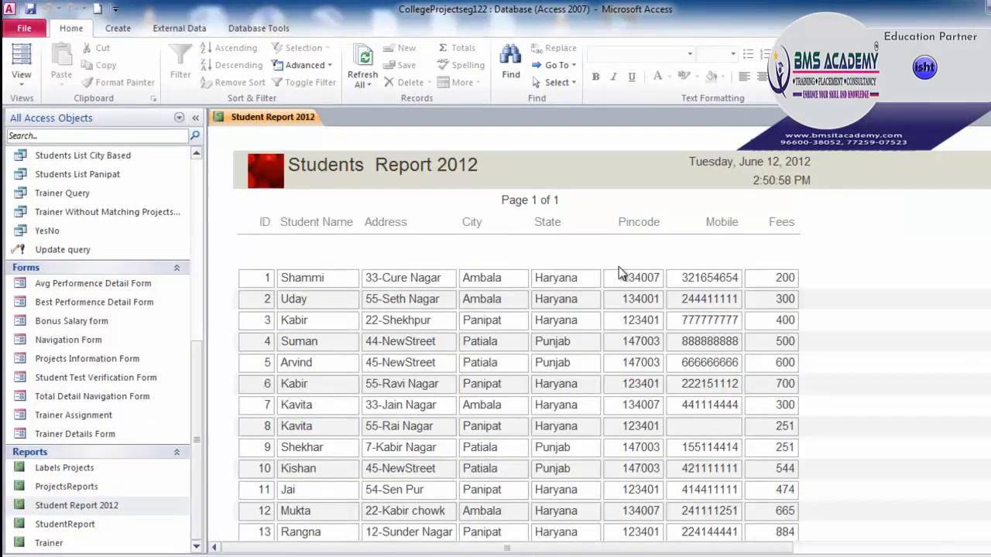
scroll(650, 282, up, 2)
scroll(669, 292, down, 5)
scroll(645, 326, up, 6)
click(986, 117)
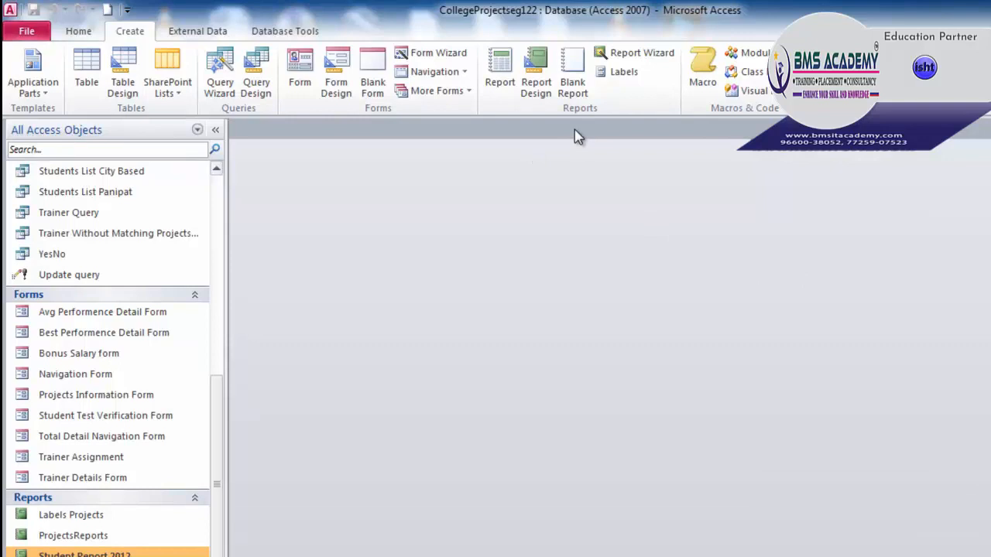
Create a blank report and expand the field lists of the Projects, ProjectsDetails, Student and Trainer tables
click(573, 82)
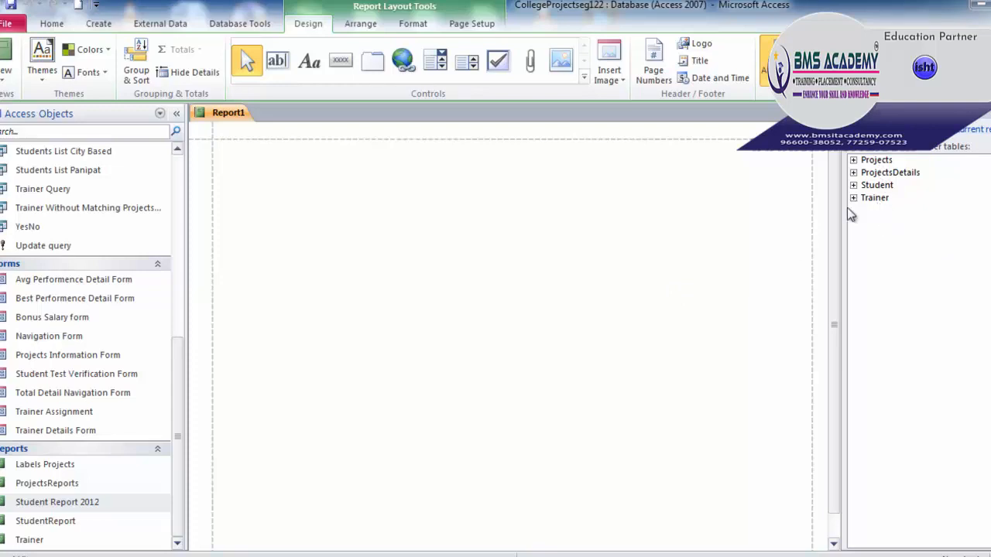
scroll(161, 224, up, 6)
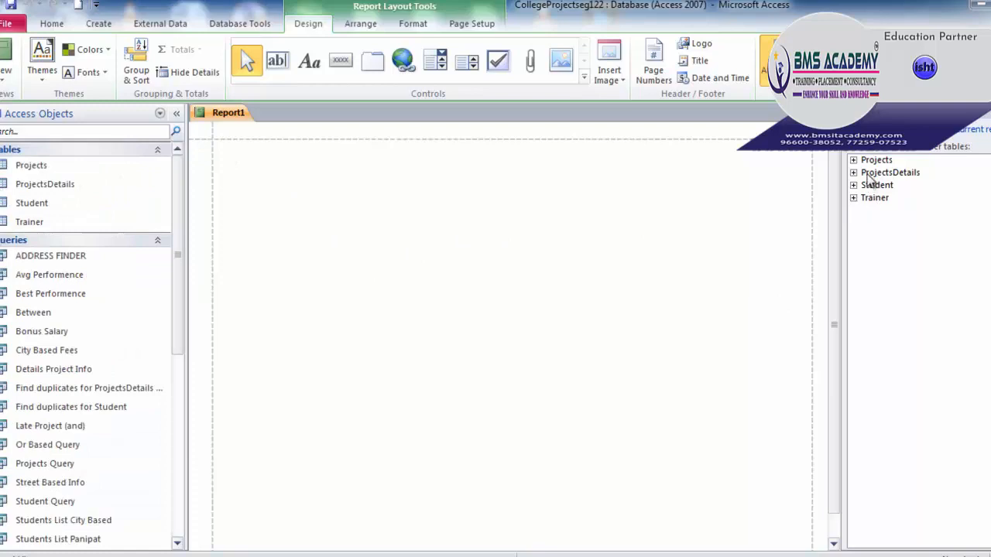
click(854, 161)
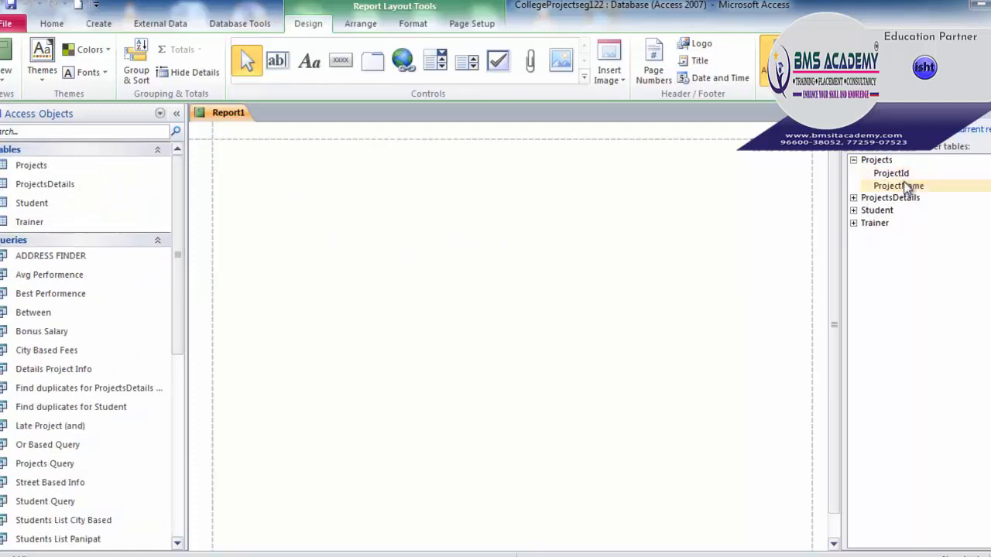
click(854, 198)
click(854, 348)
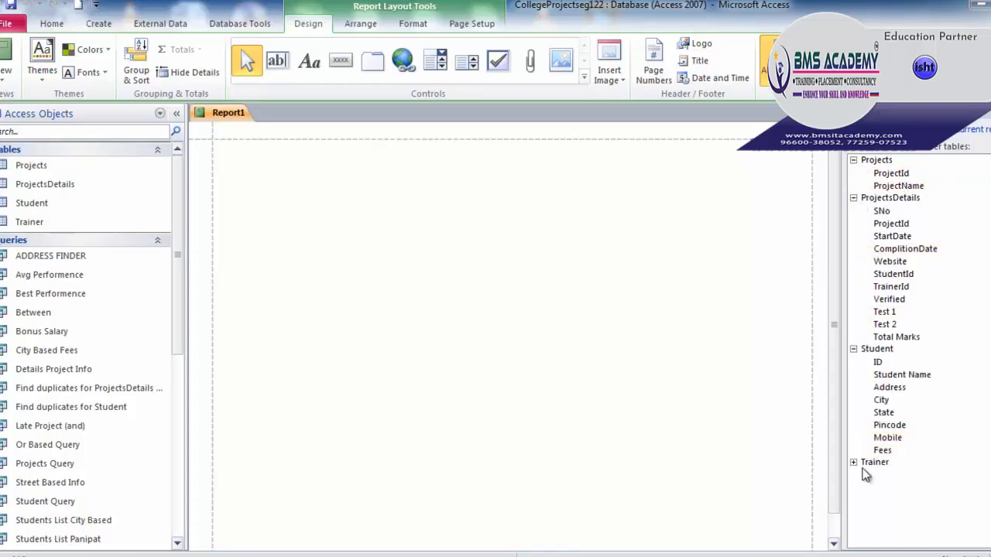
click(854, 462)
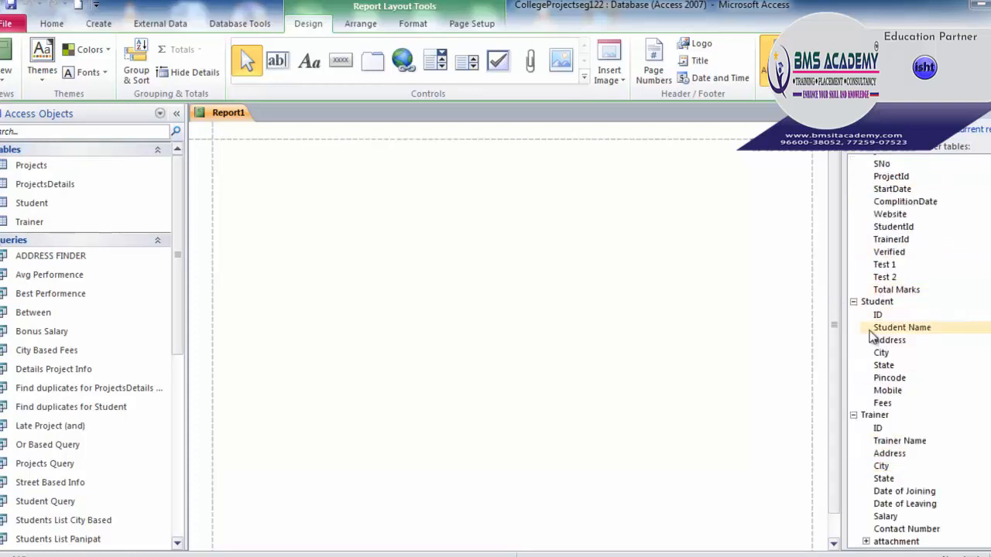
Add Student Name and Fees from Student, plus Website and Total Marks from ProjectsDetails, as columns of the blank report
drag(905, 328, 332, 188)
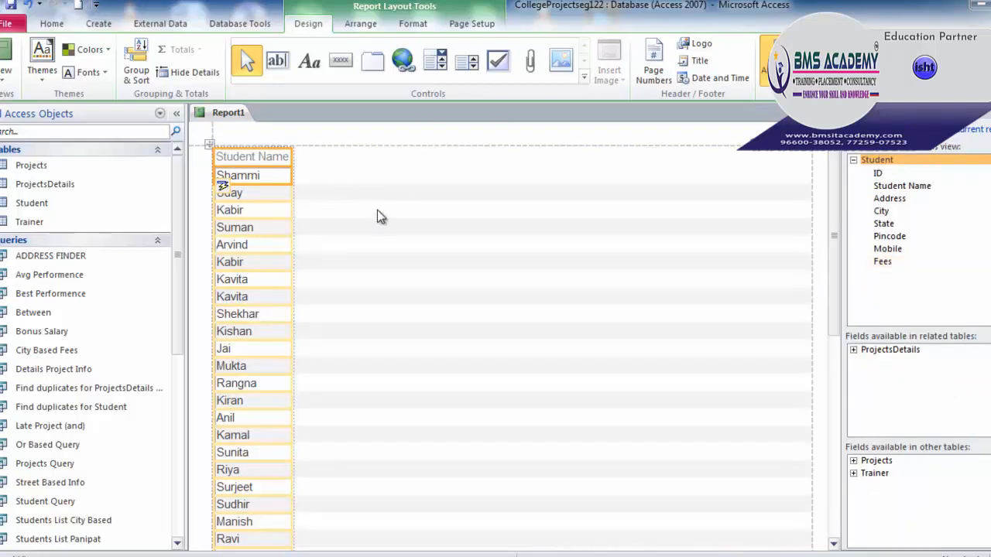
double_click(884, 262)
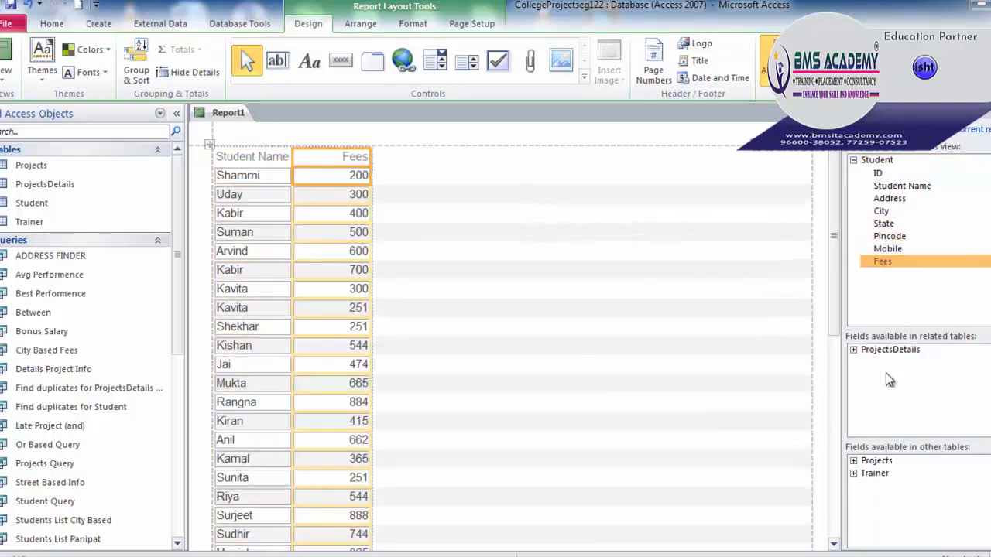
click(854, 350)
scroll(921, 395, down, 2)
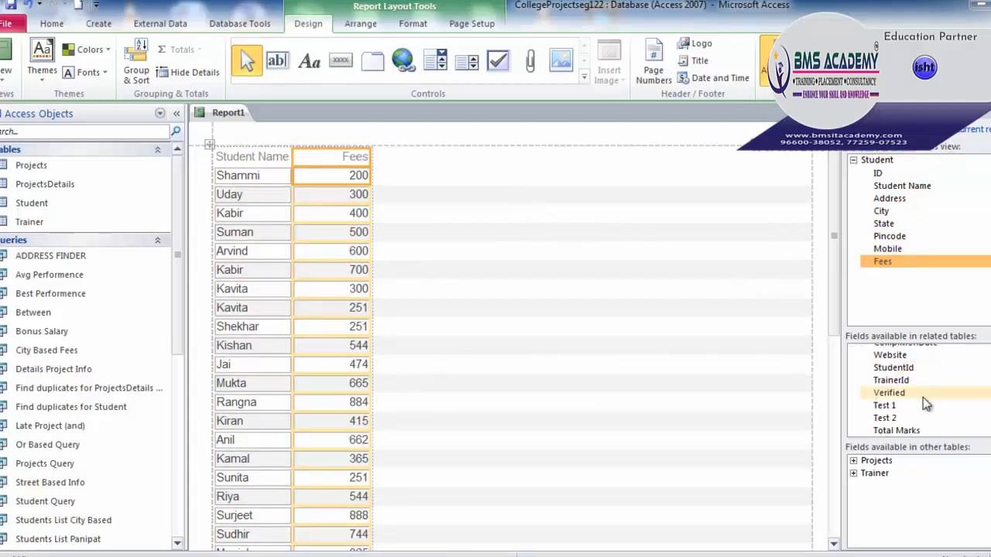
scroll(920, 397, up, 1)
click(891, 376)
drag(892, 374, 509, 215)
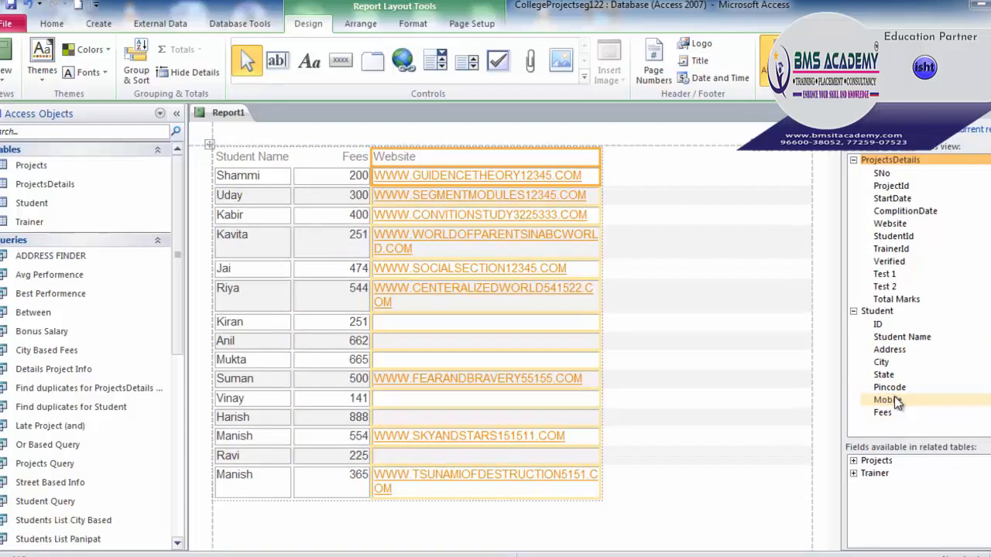
drag(896, 299, 696, 228)
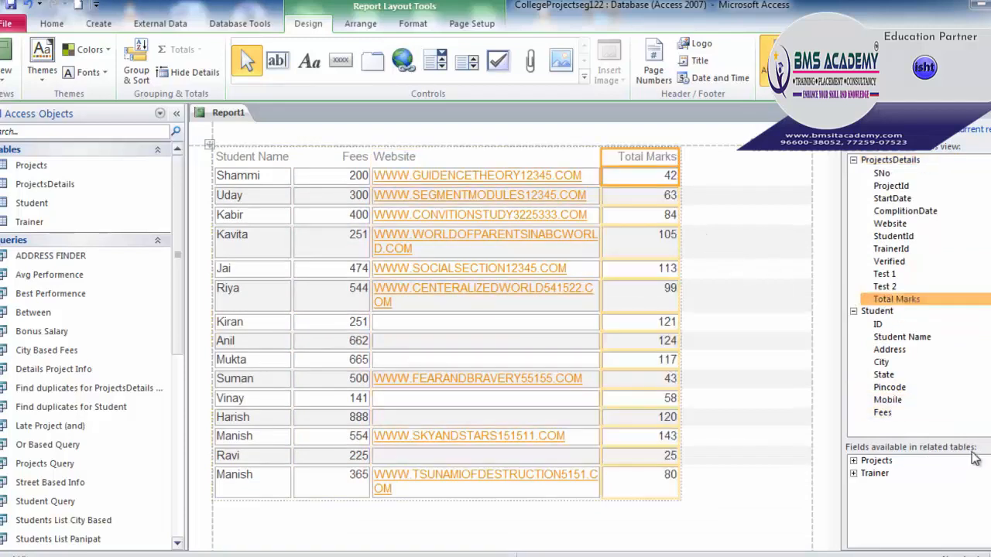
Add the Trainer Name field from the related Trainer table as the last report column and close the field list
click(854, 474)
scroll(919, 493, down, 1)
scroll(918, 491, up, 1)
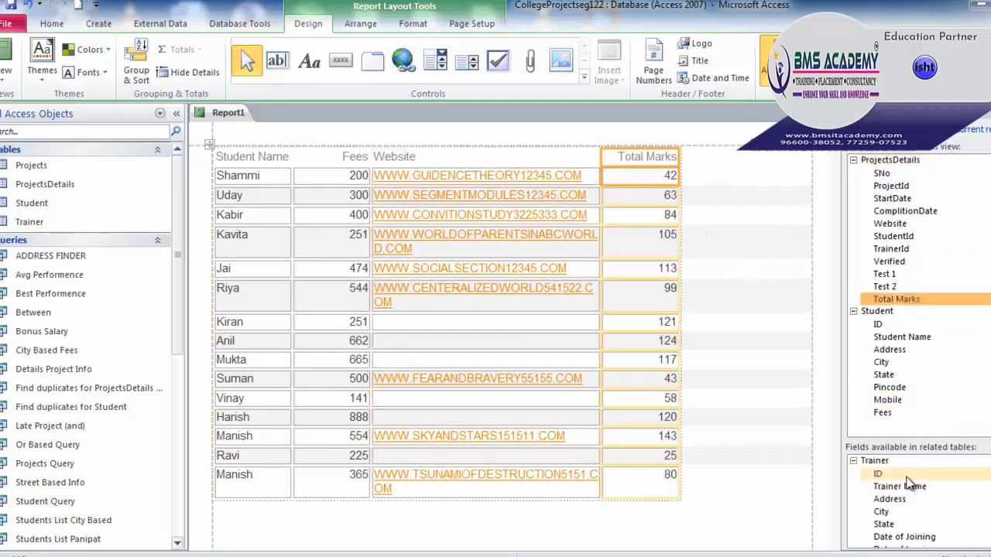
drag(902, 487, 718, 208)
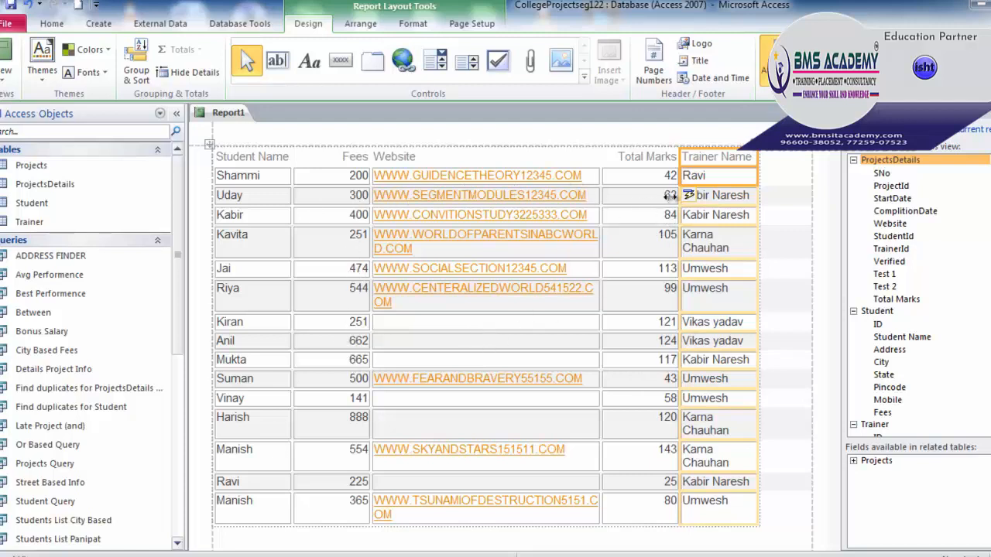
click(985, 114)
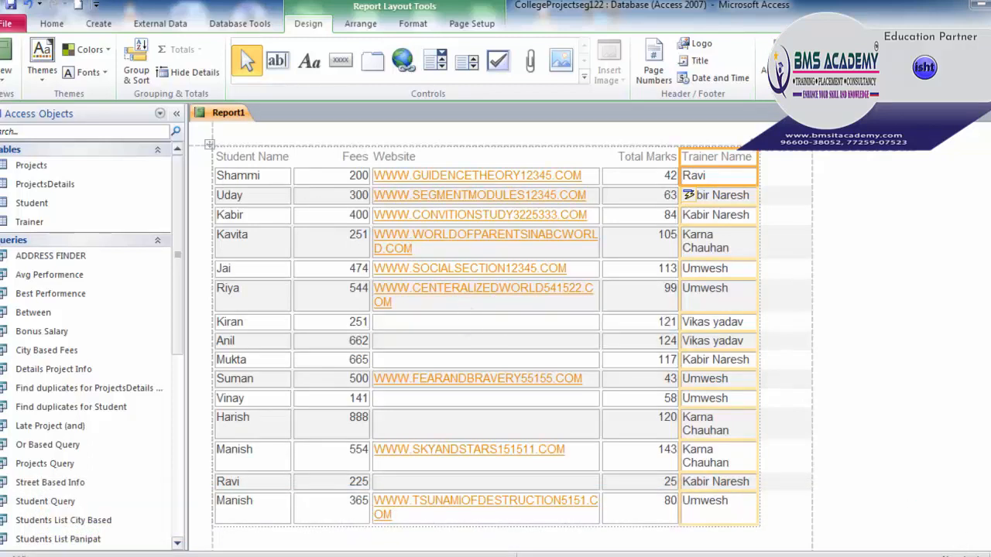
Examine the report's section structure in Design View and return to Layout View
click(3, 63)
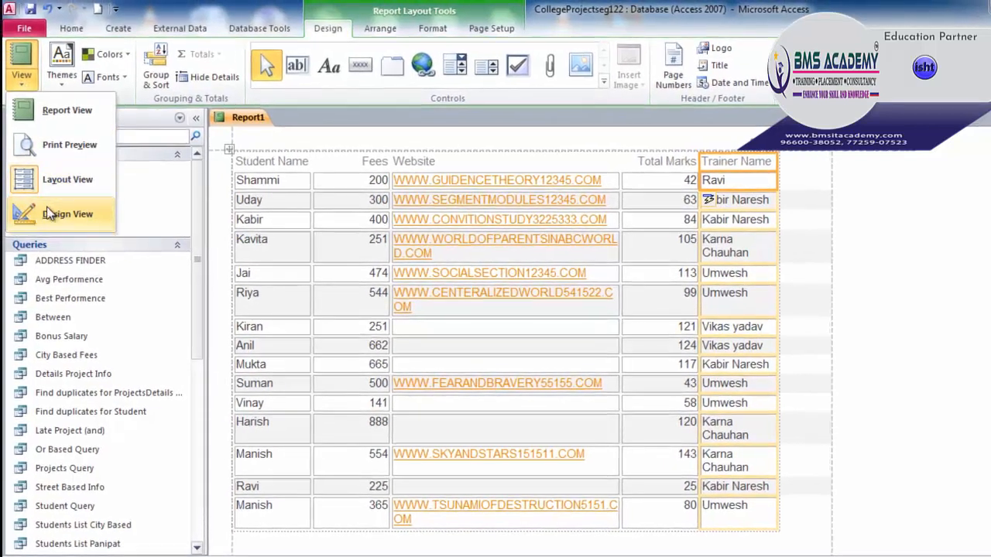
click(48, 203)
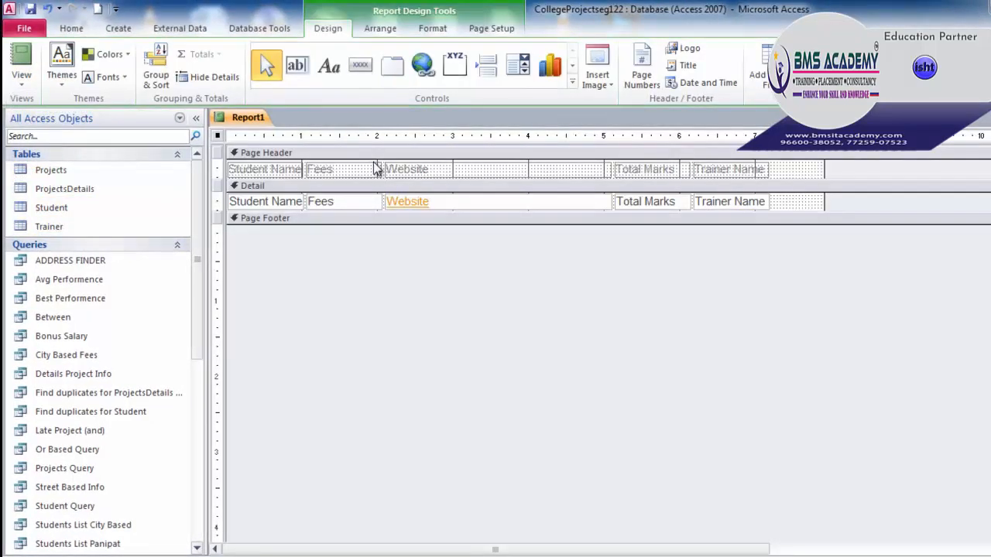
click(20, 75)
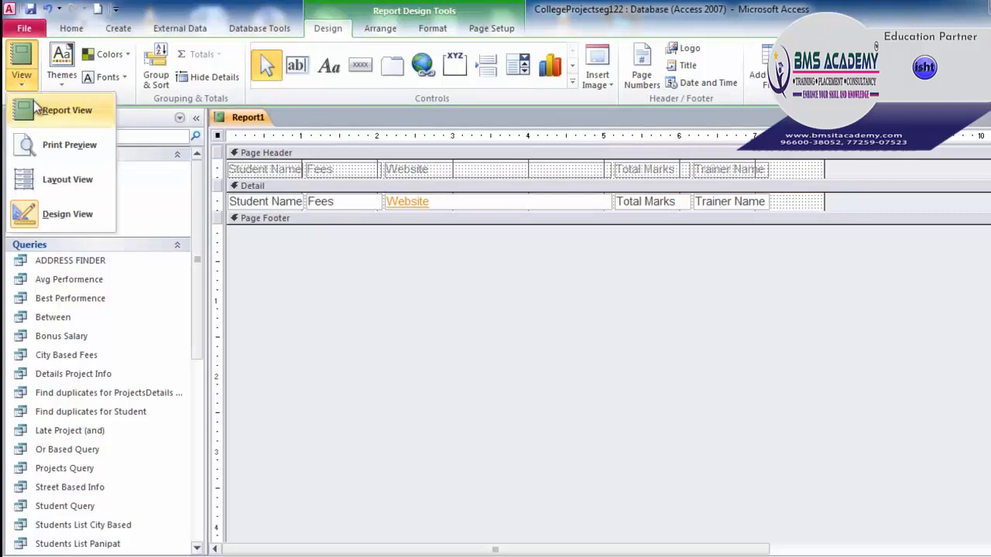
click(66, 181)
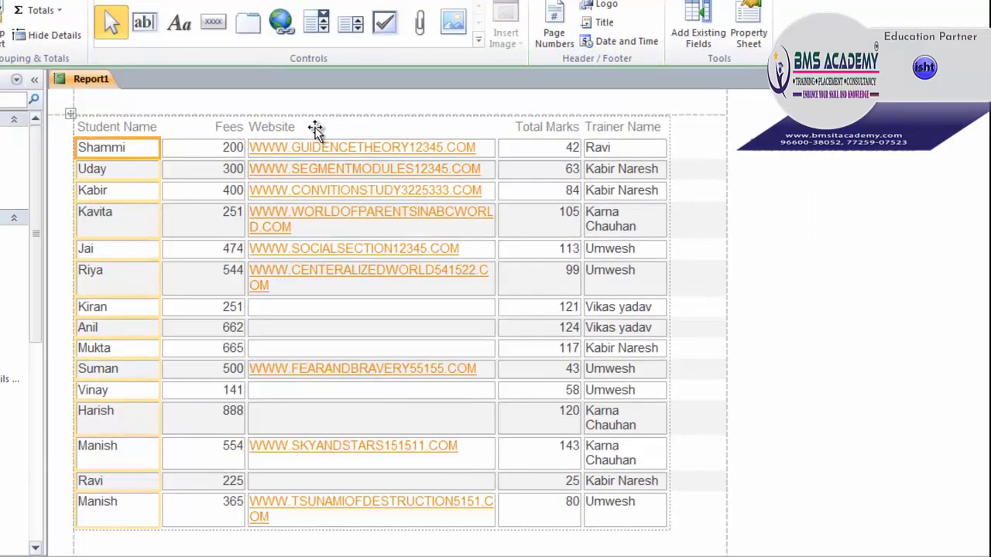
Close the report and save it under the name "new report"
click(978, 79)
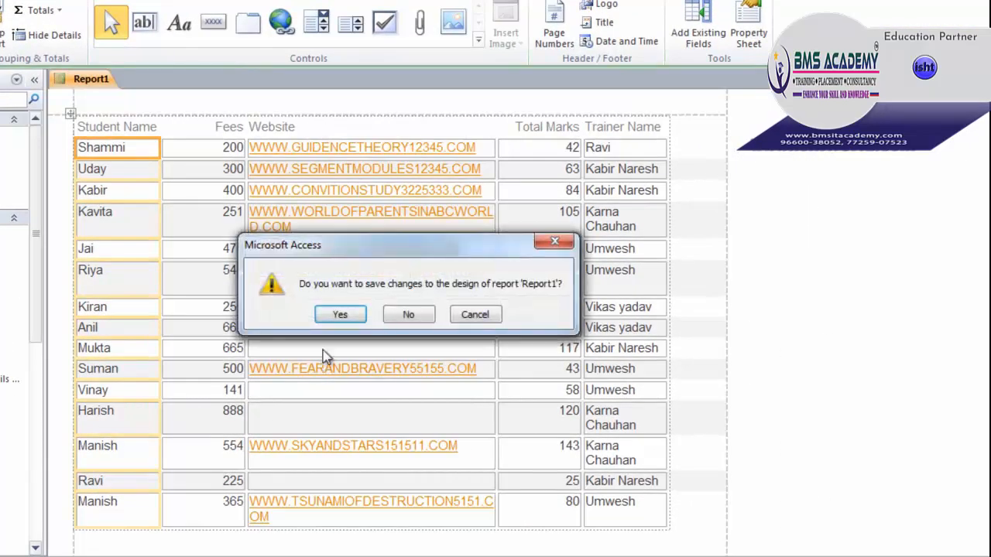
click(341, 324)
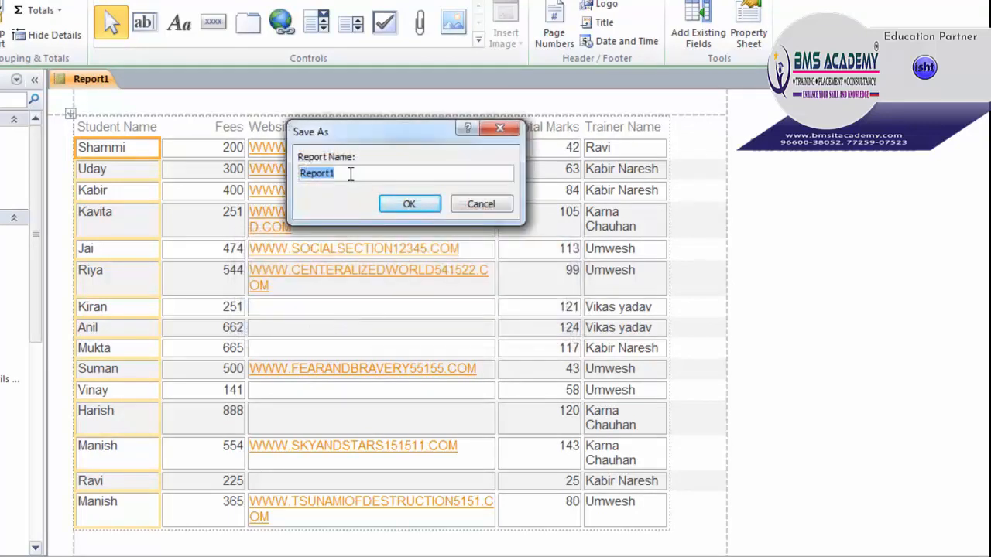
text(new report)
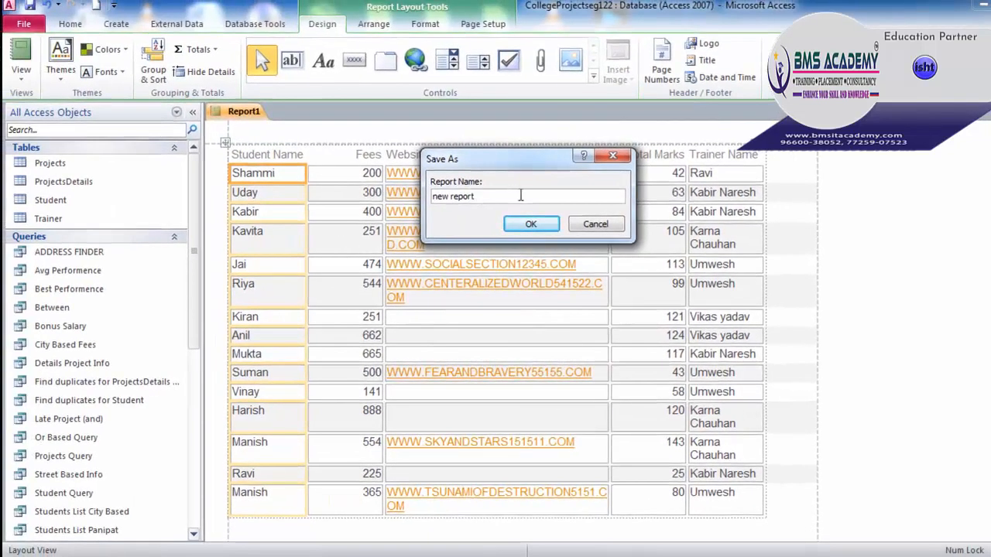
click(531, 224)
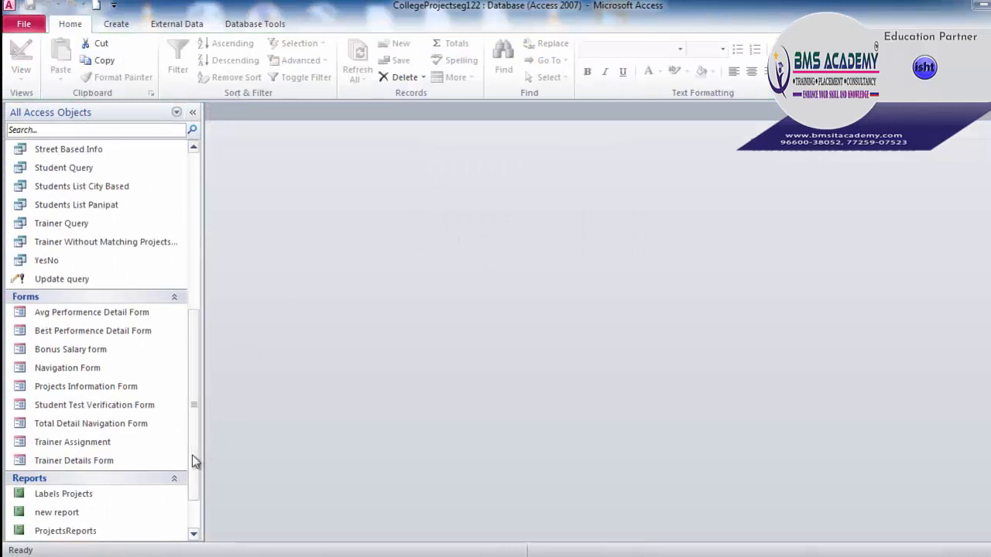
Open the saved "new report" to review its records and close it
scroll(192, 455, down, 1)
double_click(65, 463)
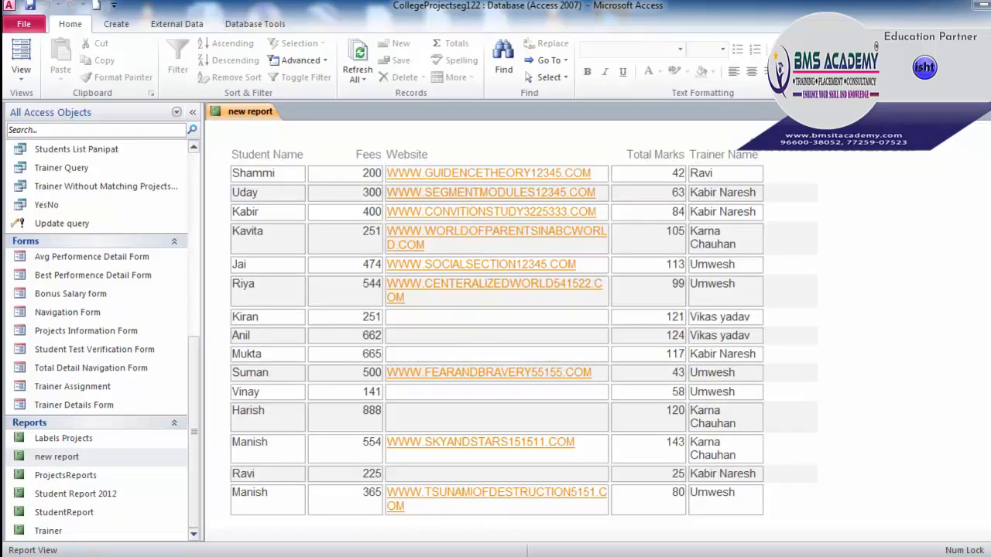
click(987, 111)
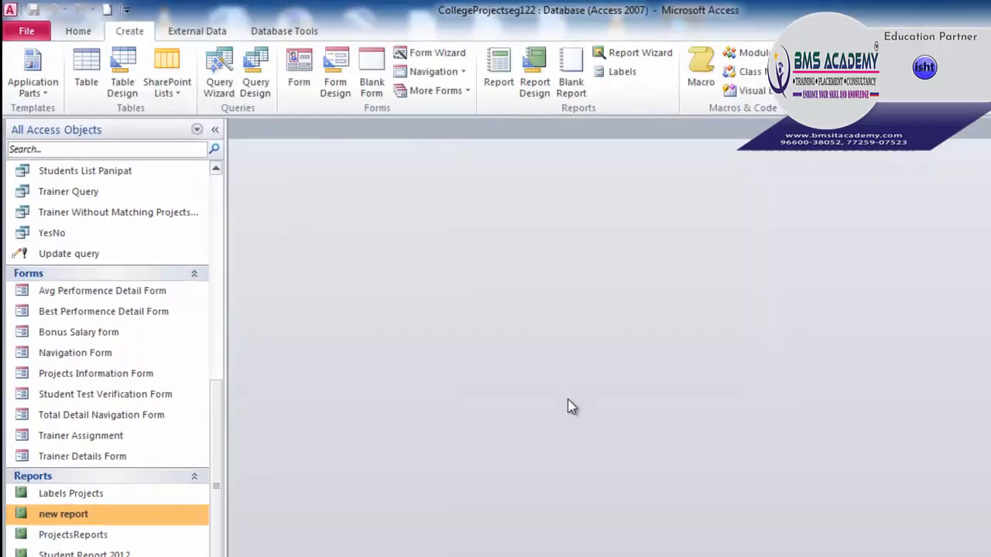
Start the Report Wizard and choose Table: Student as the field source
click(640, 56)
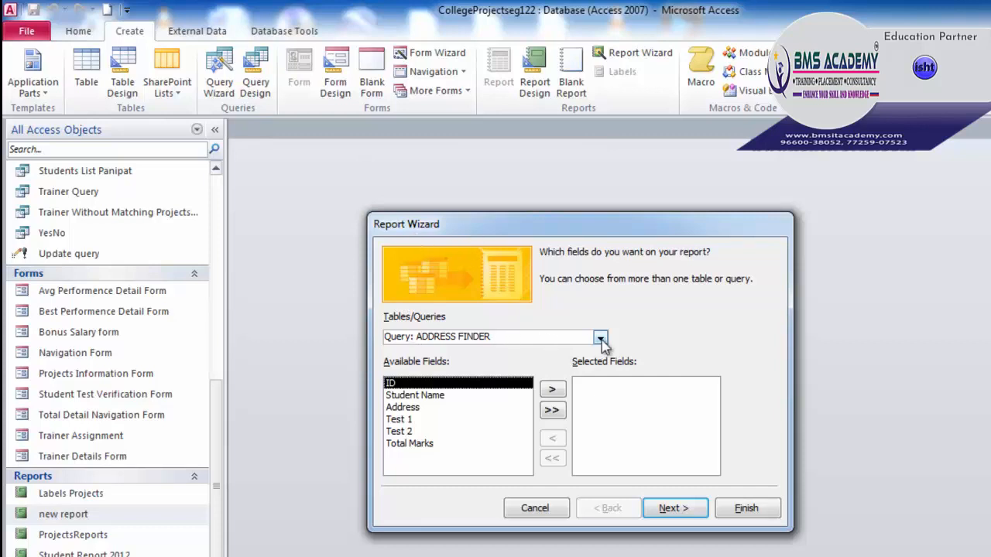
click(600, 338)
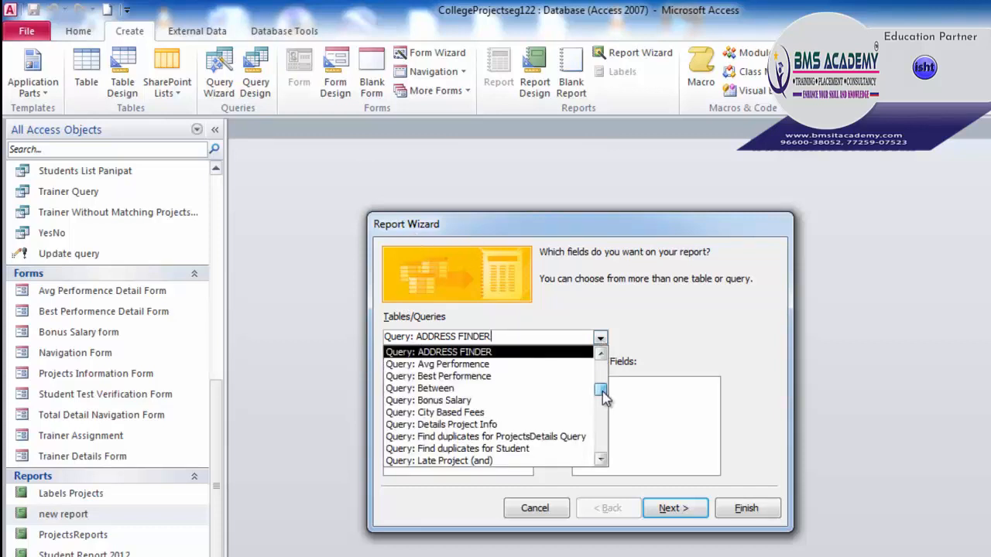
drag(602, 394, 605, 361)
click(573, 316)
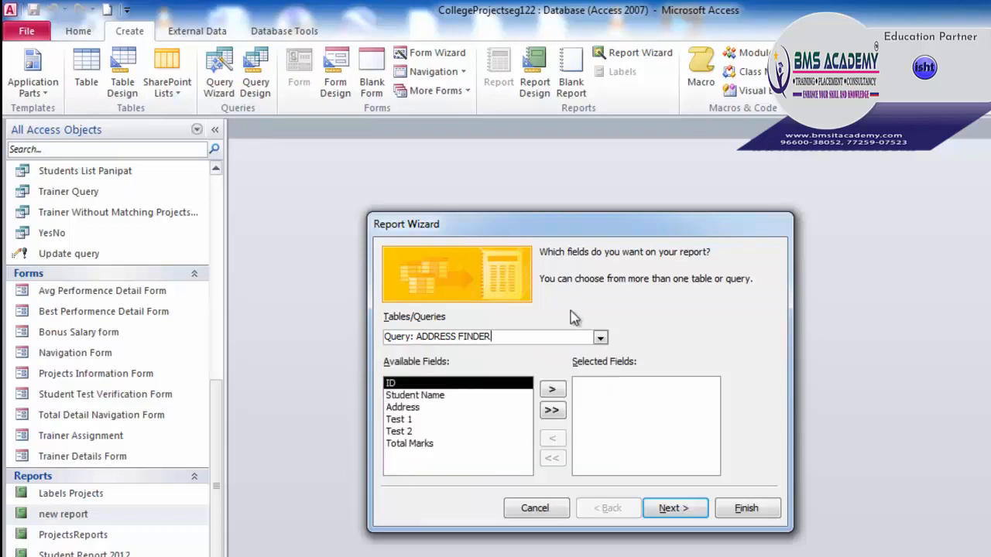
click(600, 337)
scroll(600, 363, up, 1)
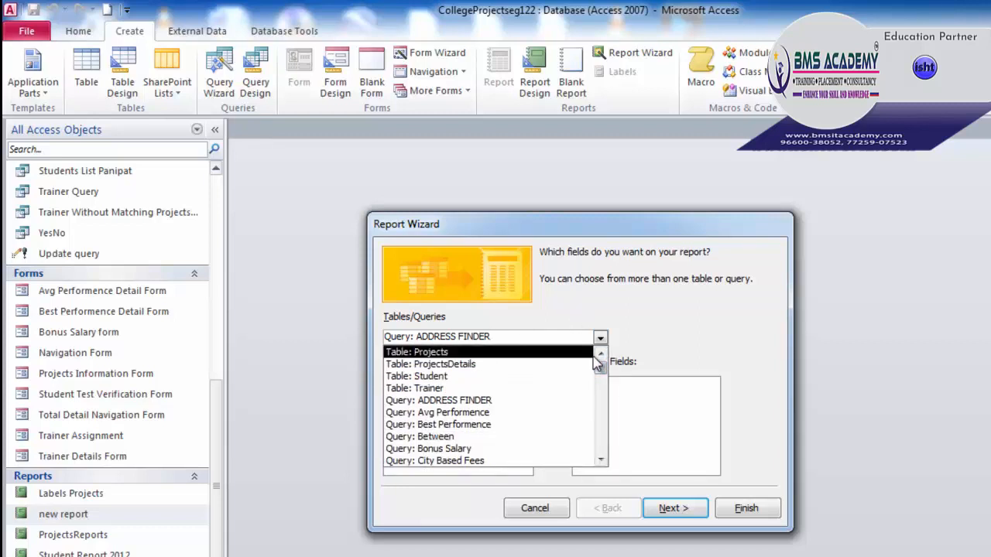
click(458, 378)
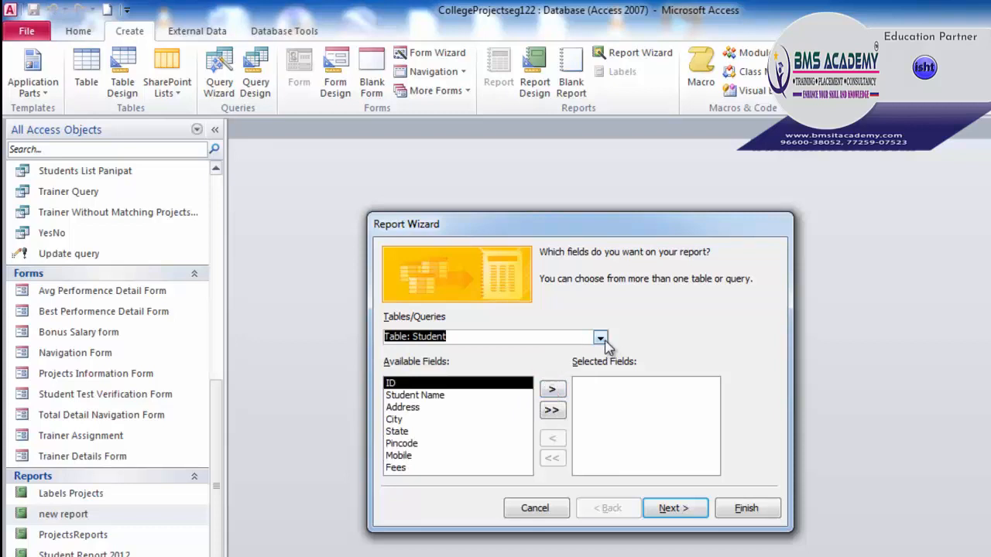
Add the ID, Student Name and Mobile fields of the Student table to the wizard's selected fields
click(552, 390)
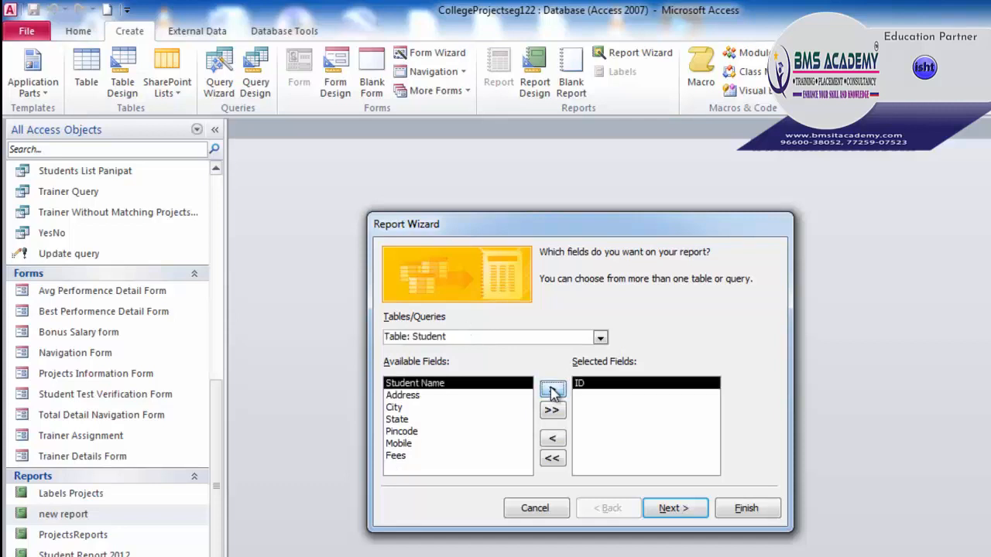
click(552, 390)
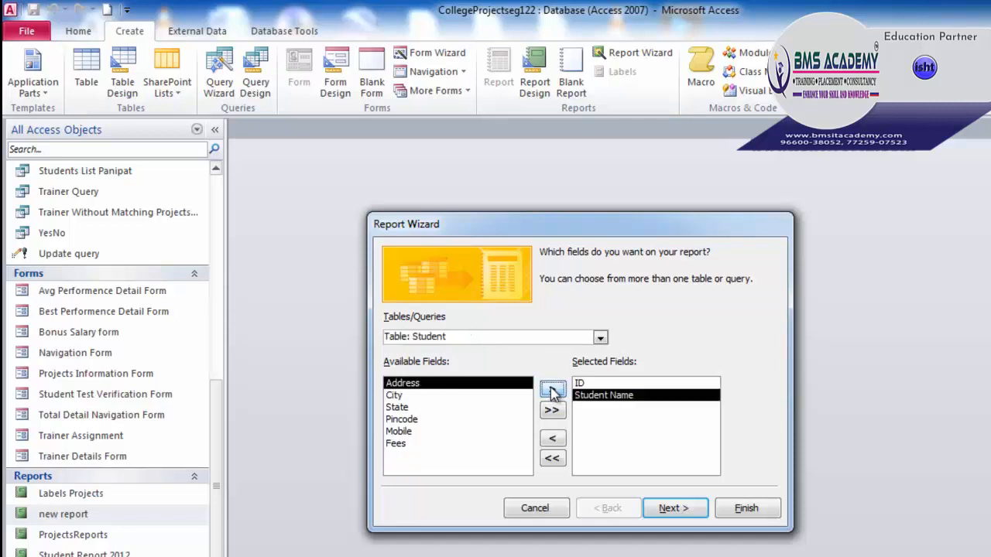
click(419, 432)
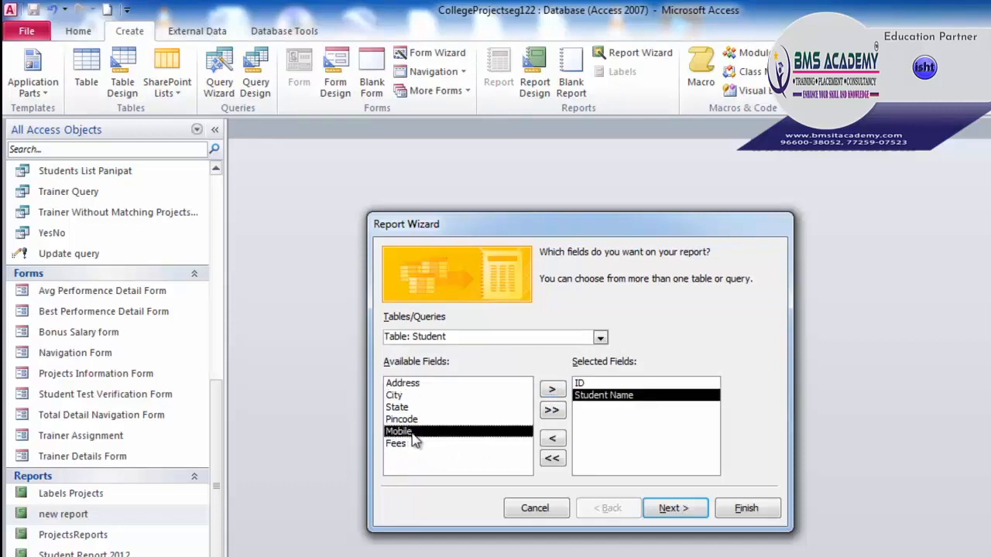
click(552, 390)
Switch the field source to Table: ProjectsDetails and add its Website field to the selected fields
click(600, 339)
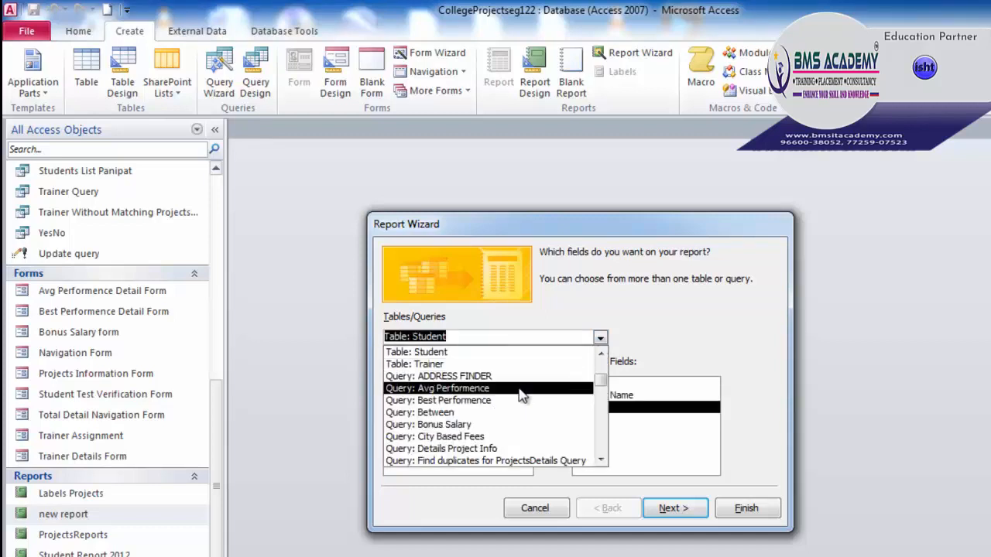
scroll(510, 375, up, 1)
click(508, 364)
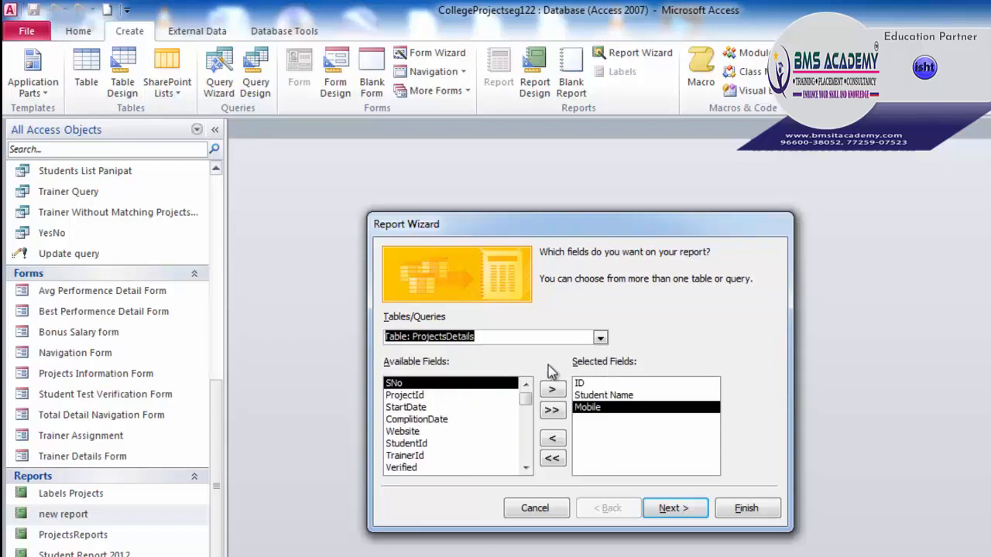
click(447, 432)
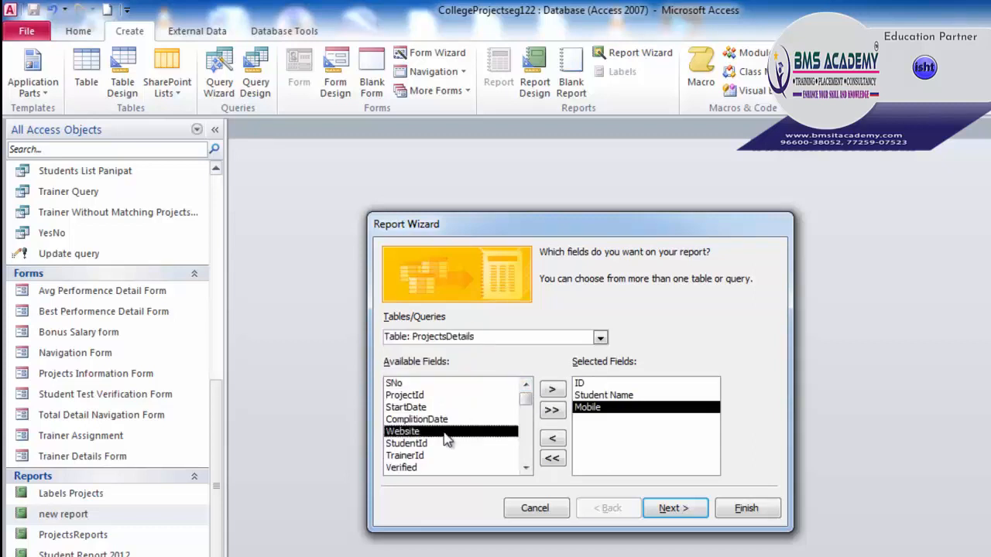
click(552, 389)
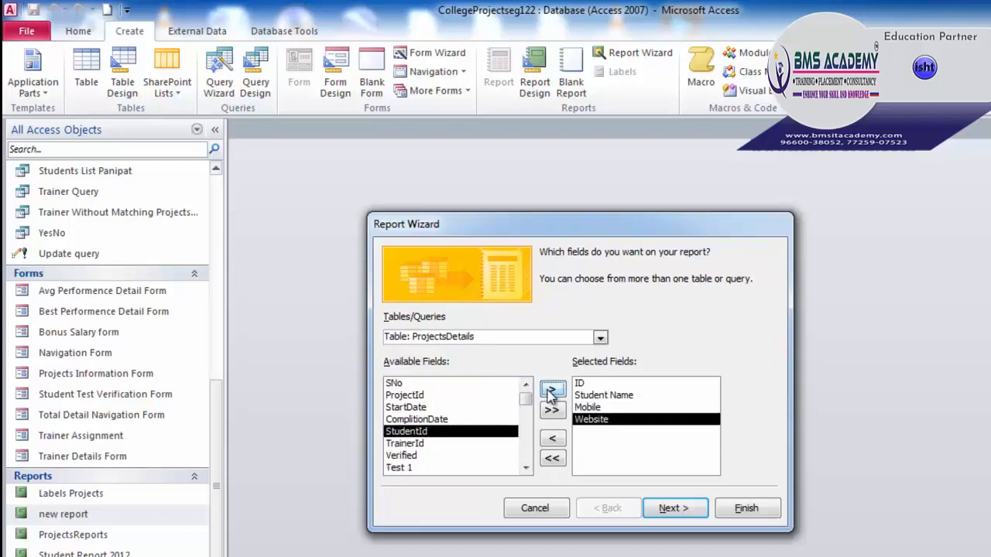
Add the Test 1, Test 2 and Total Marks fields of ProjectsDetails and proceed to the grouping levels
click(526, 468)
click(463, 456)
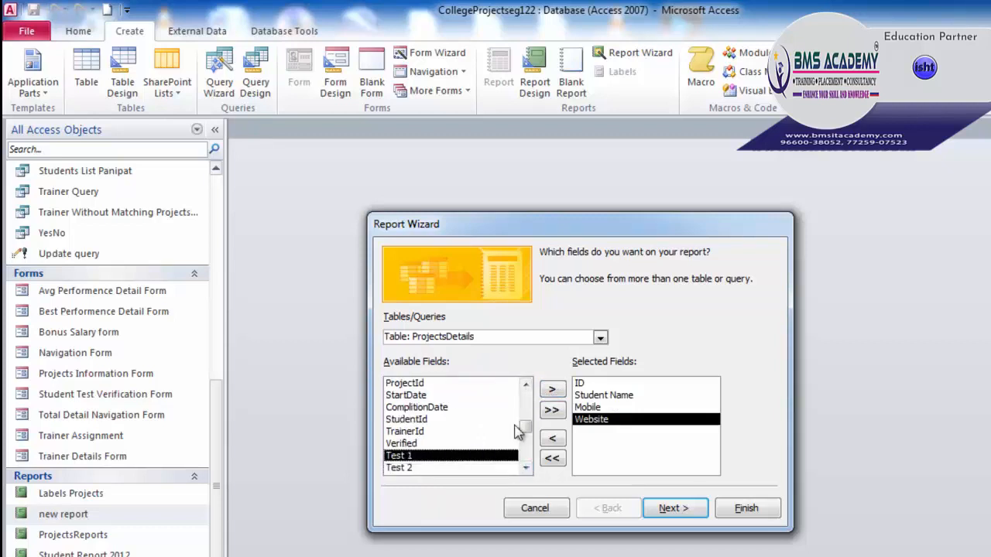
click(552, 390)
click(552, 389)
click(553, 392)
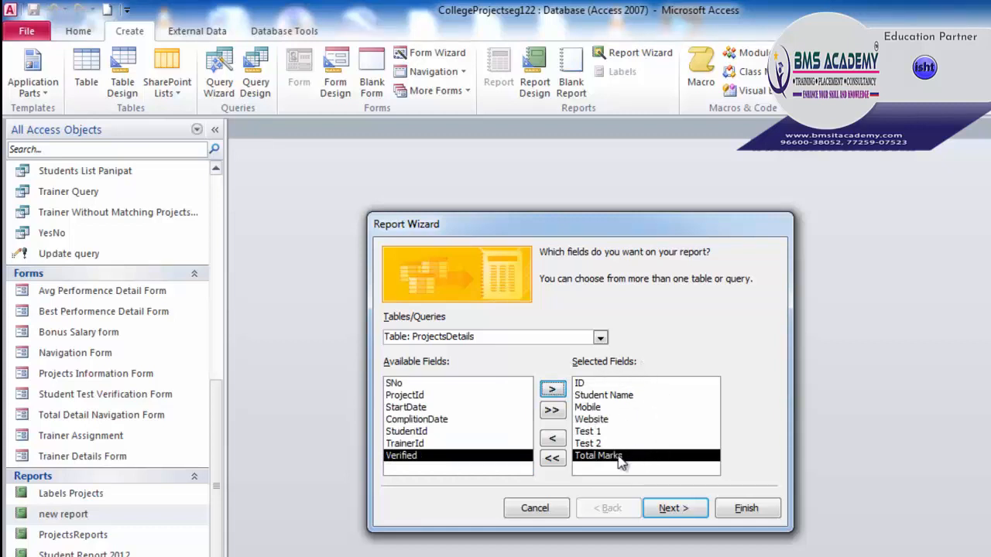
click(672, 509)
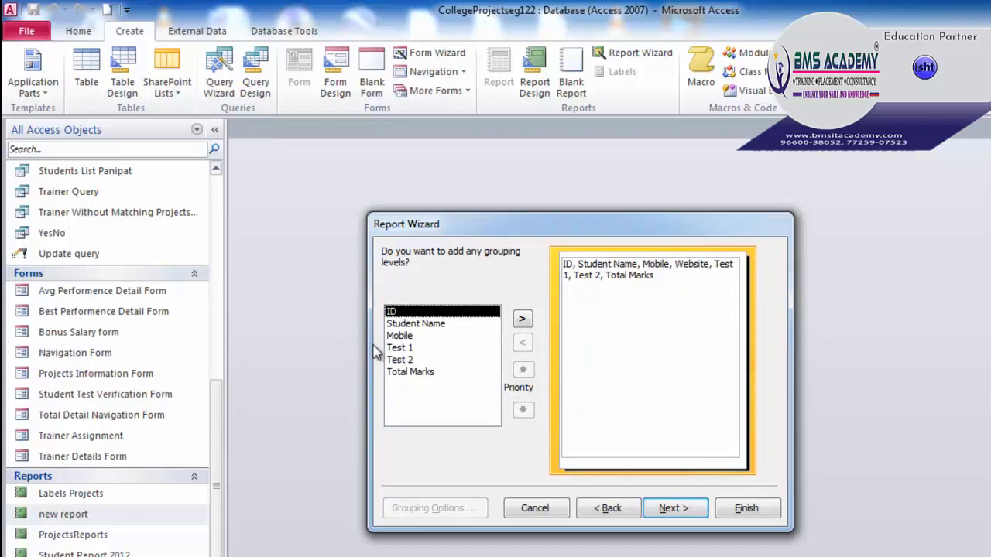
Try Total Marks as a grouping level for the report and remove that grouping again
click(400, 338)
click(410, 361)
click(410, 372)
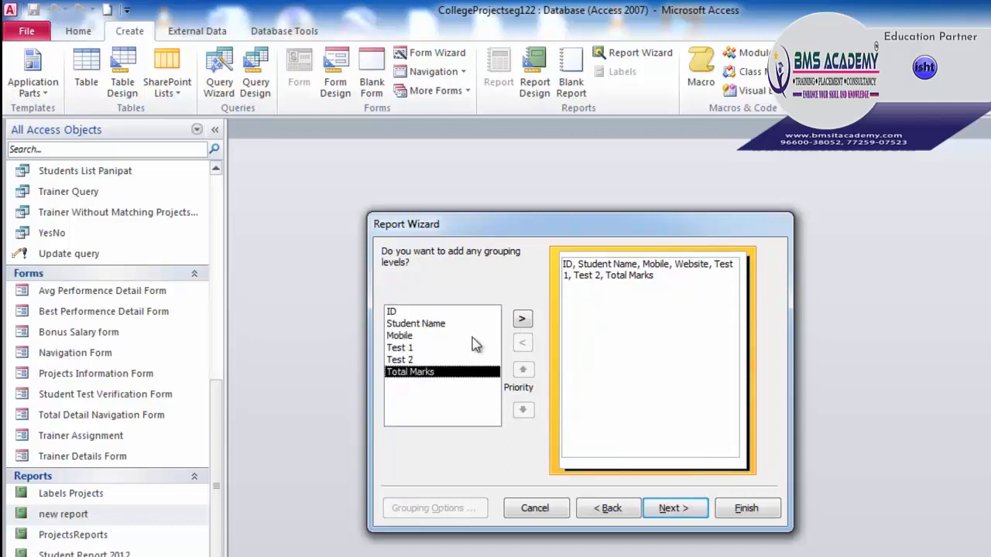
click(522, 321)
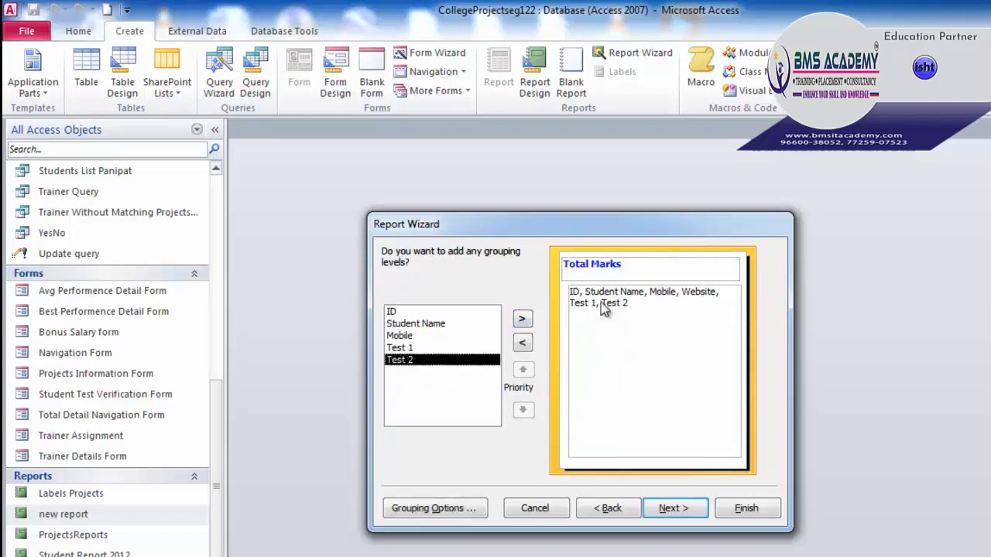
click(523, 346)
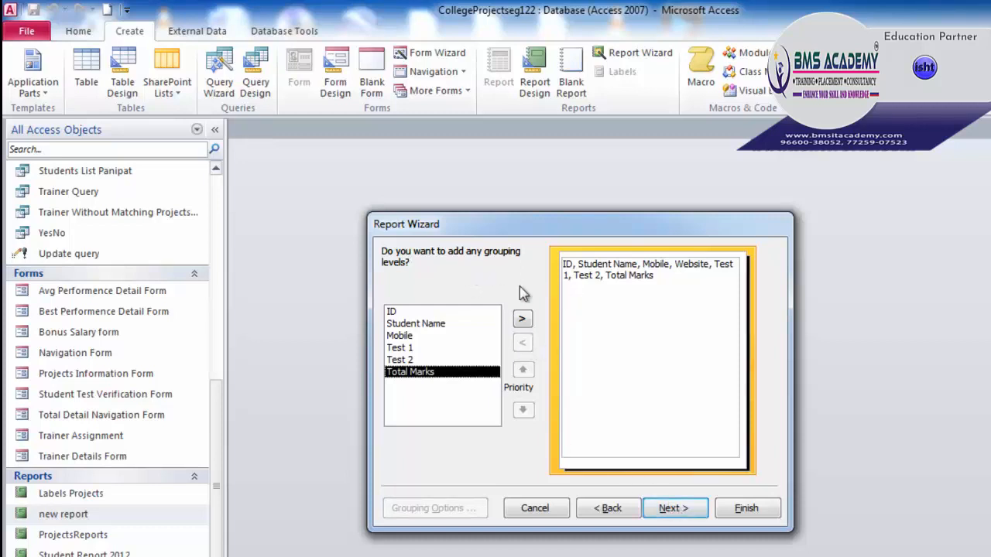
Continue without grouping, sort the records by ID in ascending order and proceed to the layout options
click(679, 511)
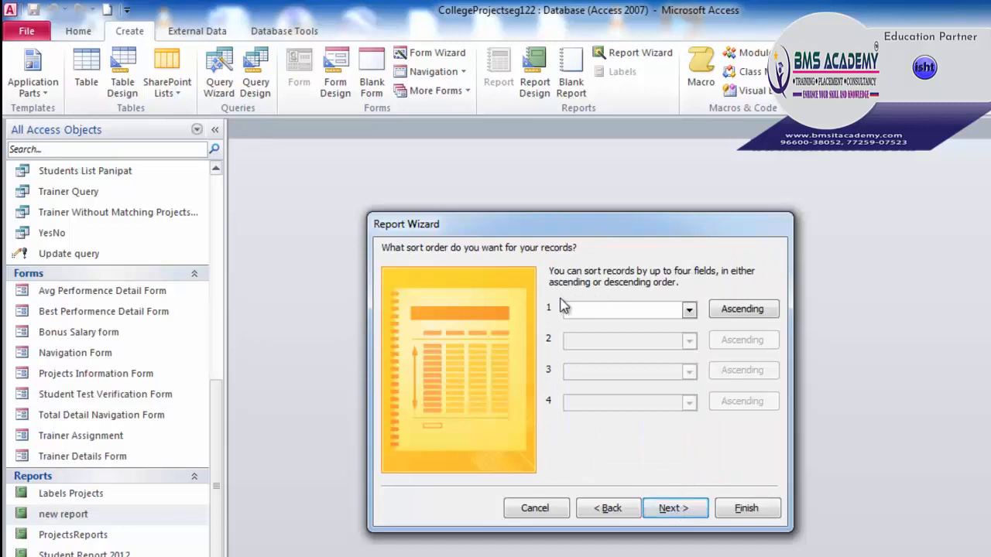
click(689, 311)
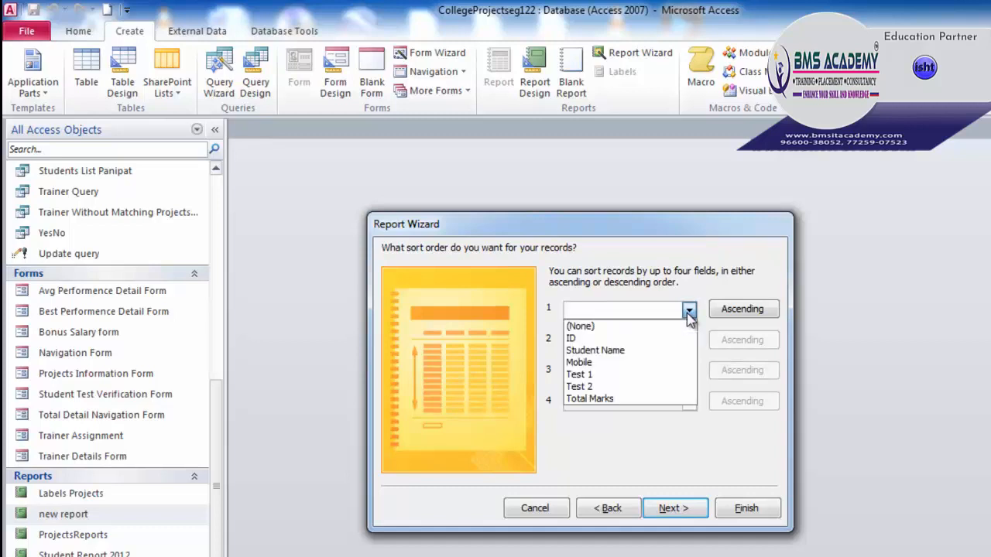
click(640, 340)
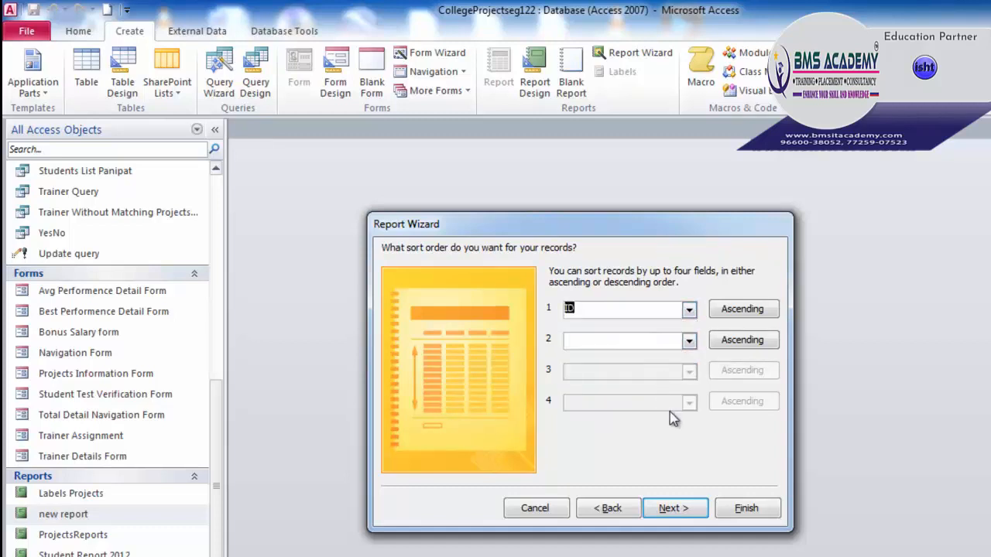
click(672, 508)
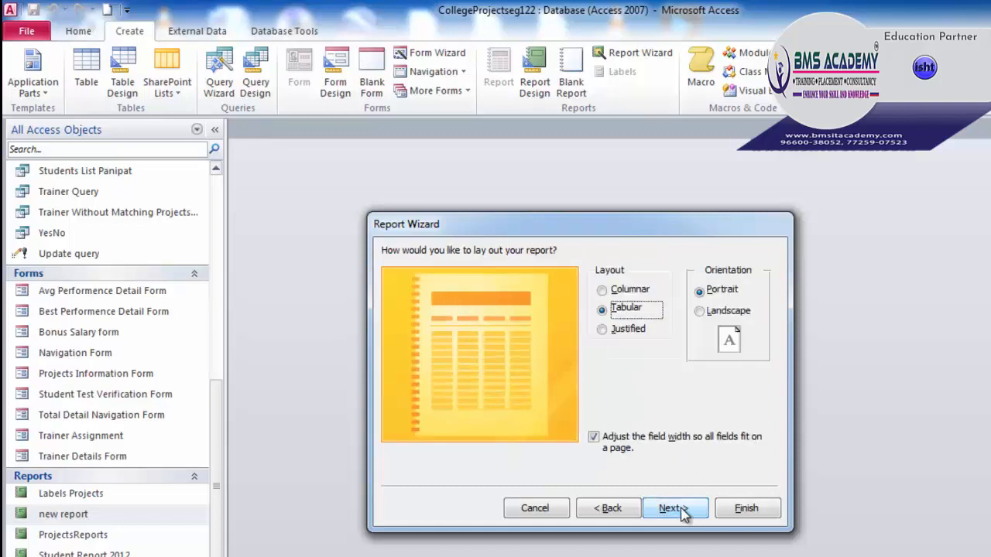
Compare the Columnar, Tabular and Justified report layouts and settle on Columnar
click(612, 295)
click(611, 309)
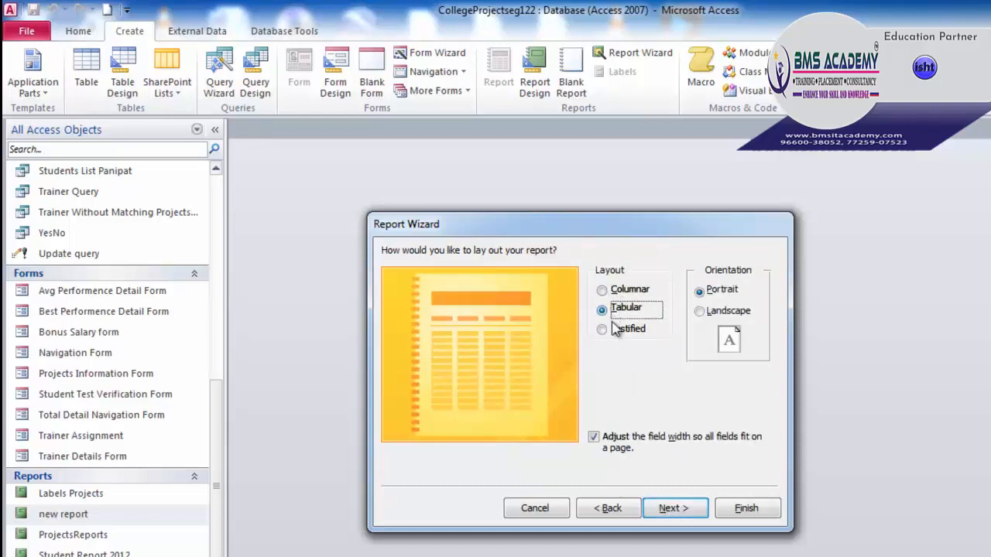
click(612, 329)
click(612, 296)
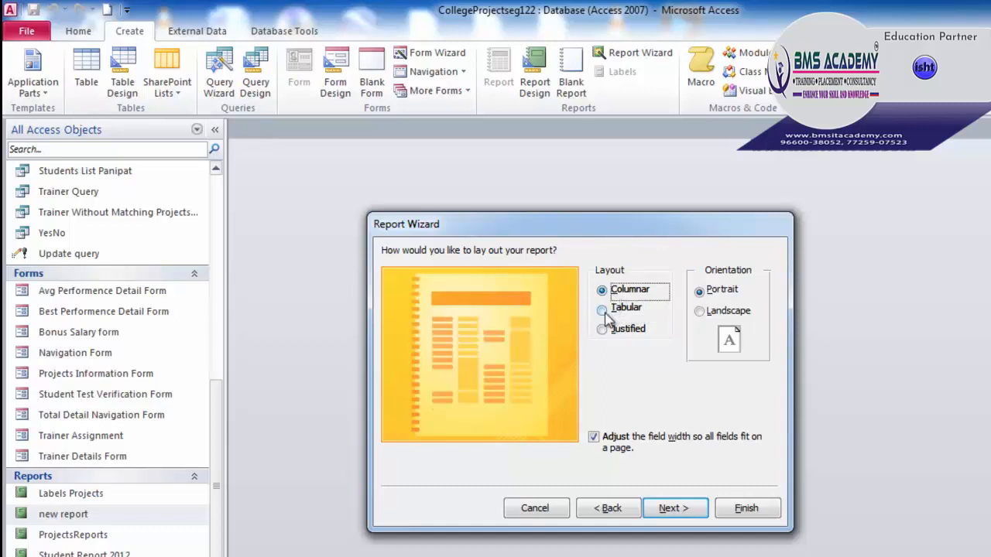
click(607, 310)
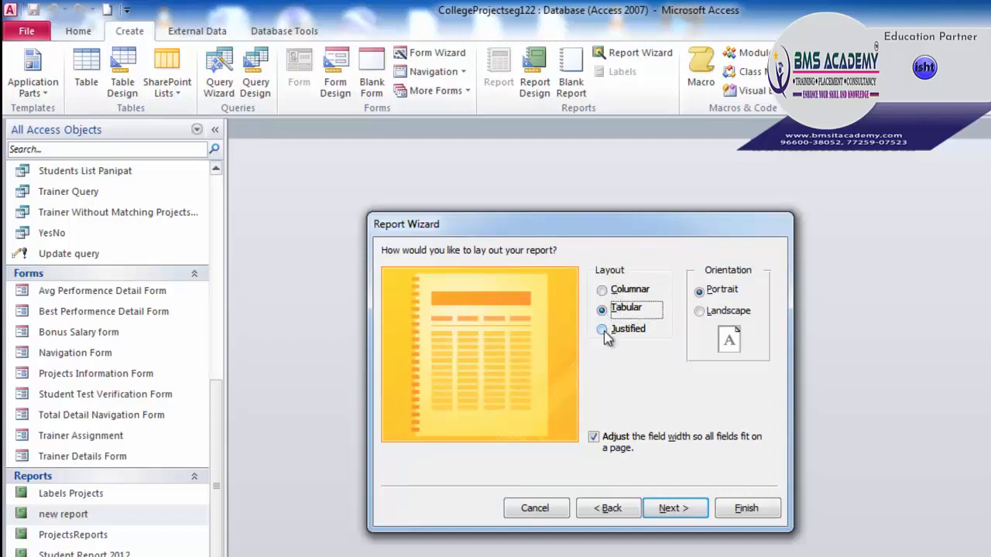
click(608, 329)
click(612, 293)
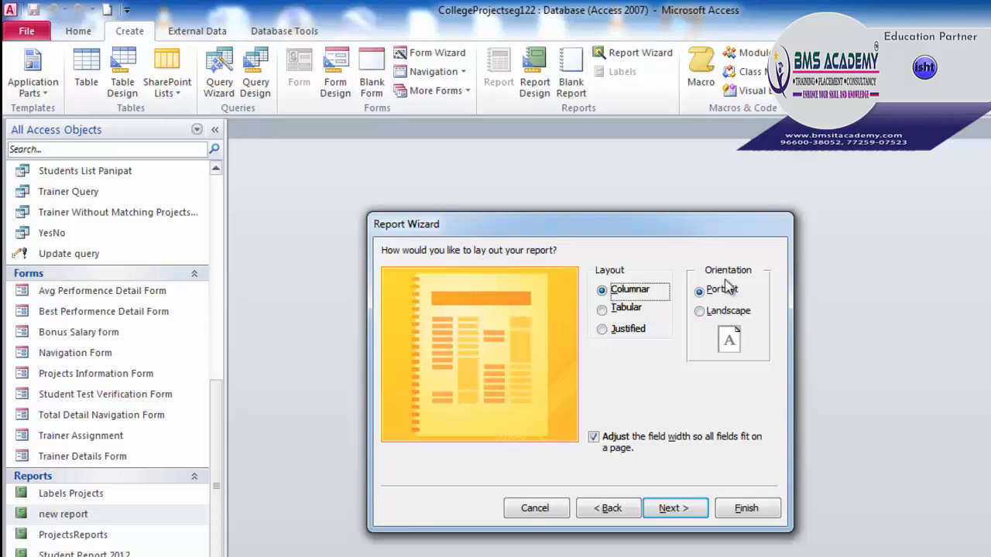
Set the report orientation to Landscape and proceed to the report title
click(701, 311)
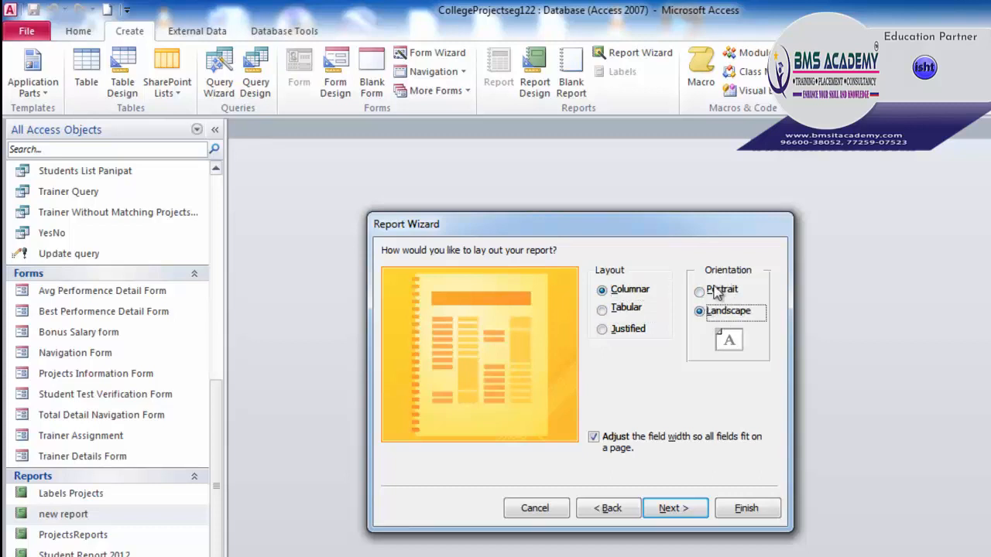
click(703, 290)
click(710, 311)
click(692, 510)
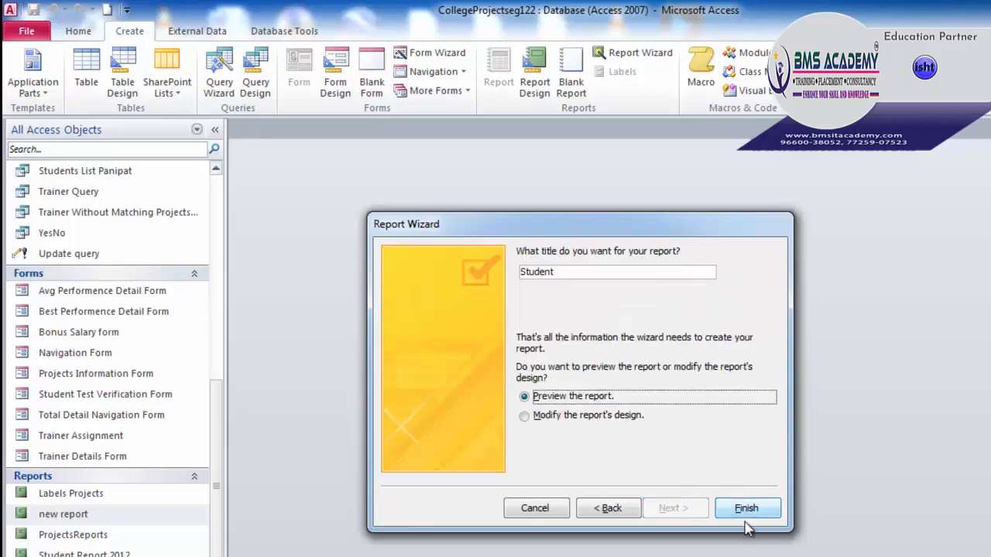
Title the report "Test Report of 2012" and finish the wizard with the option to preview the report
drag(579, 273, 504, 271)
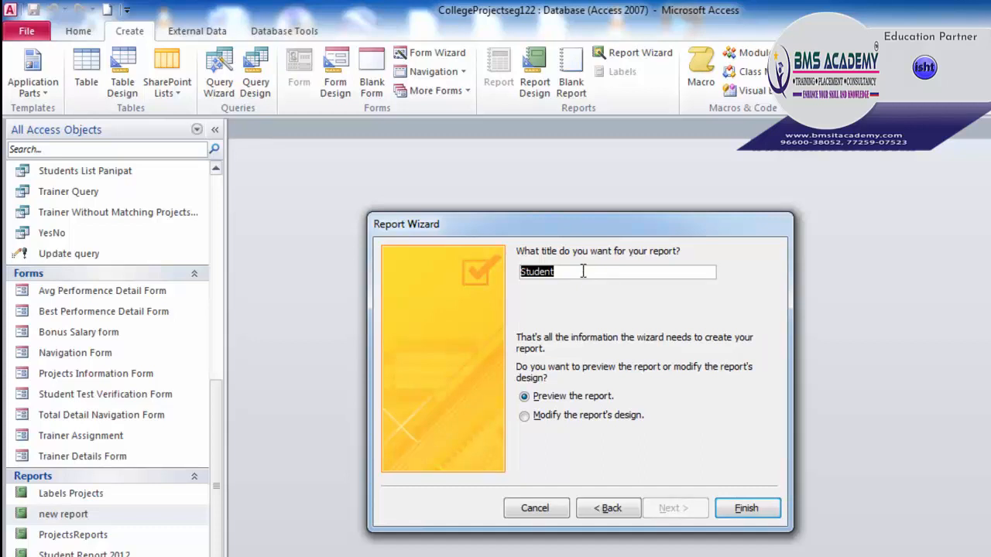
text(Test Report of  2012)
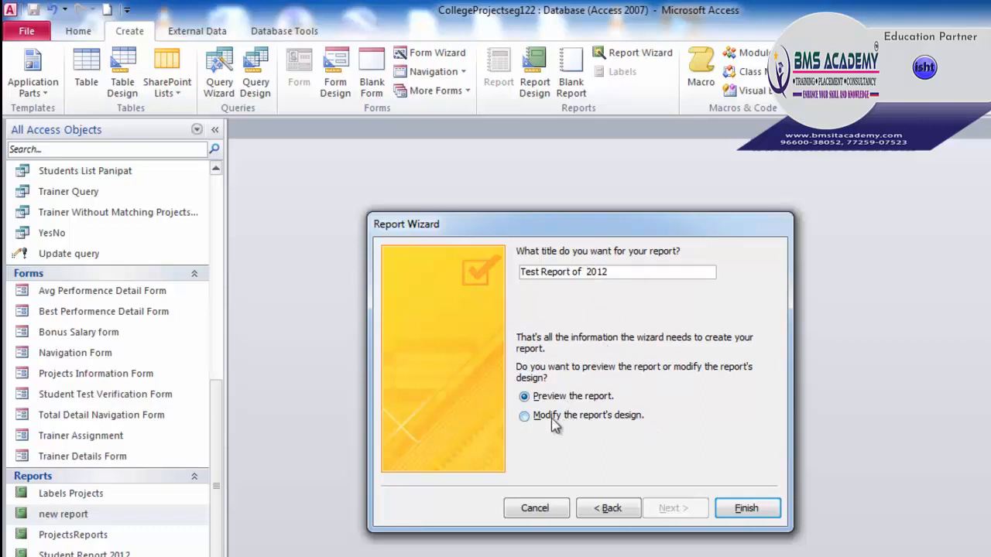
click(542, 397)
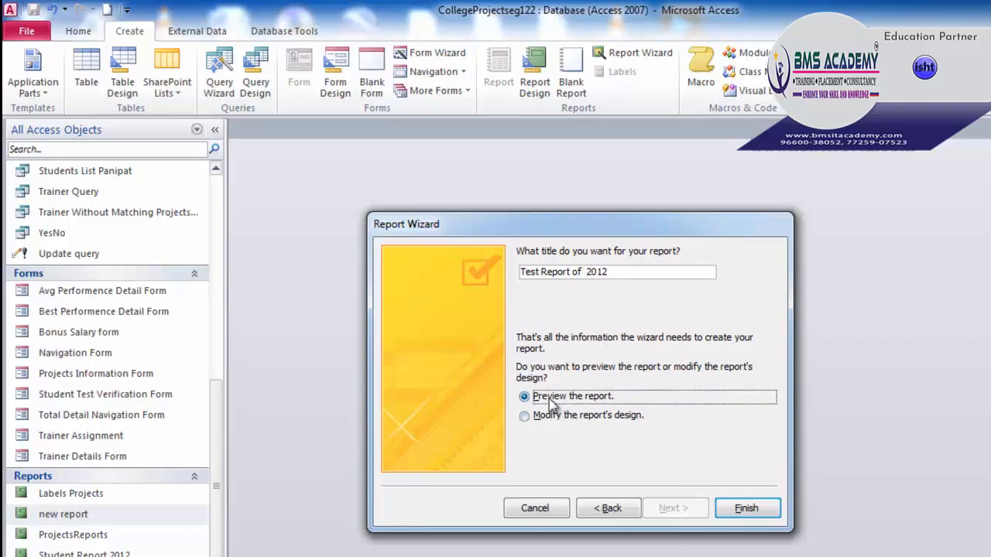
click(746, 511)
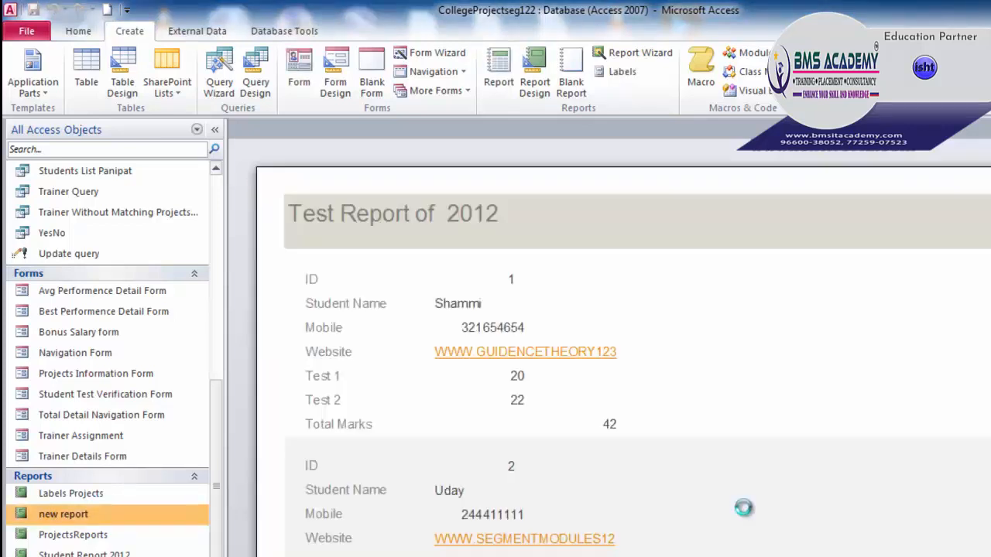
Examine the student records and their test marks in the preview of the finished test report
scroll(405, 281, down, 3)
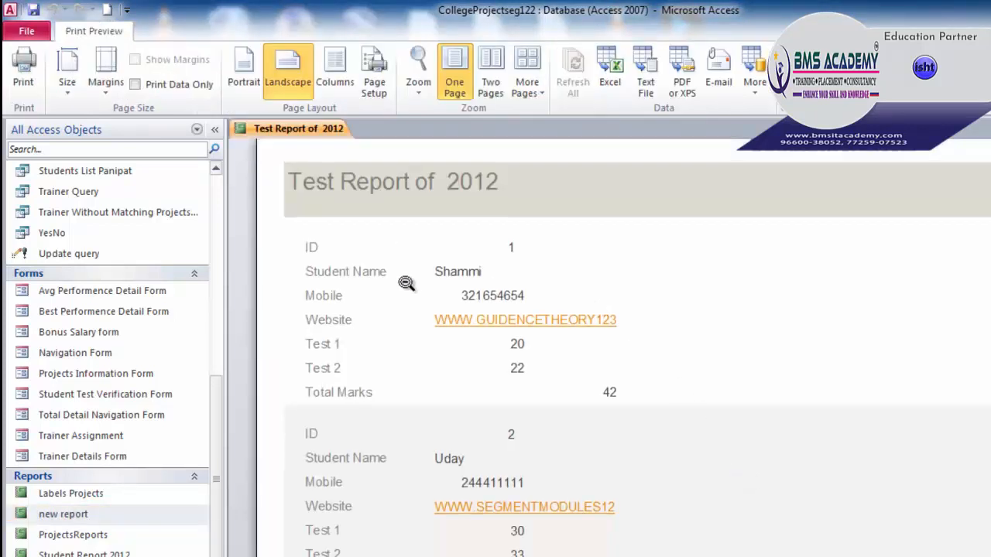
scroll(465, 326, up, 3)
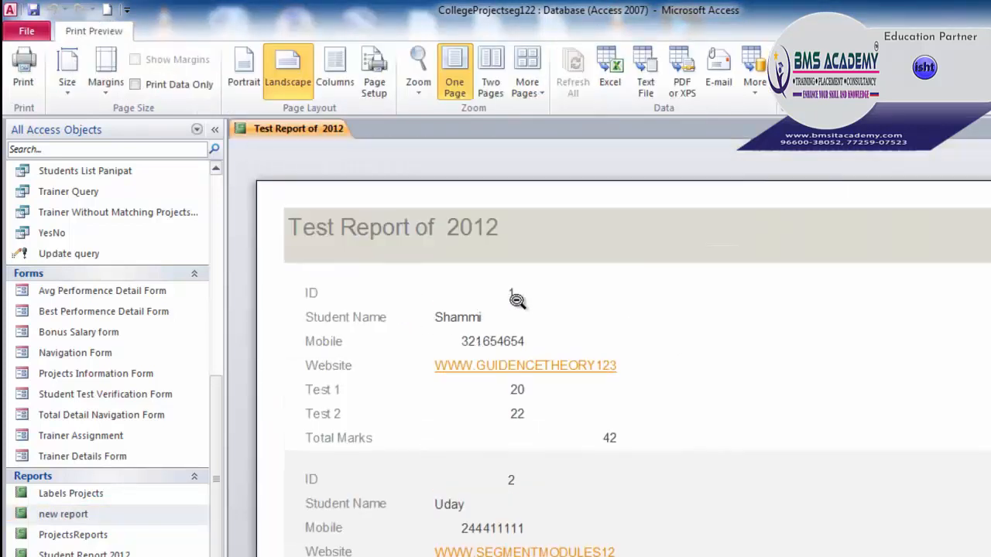
scroll(526, 387, down, 9)
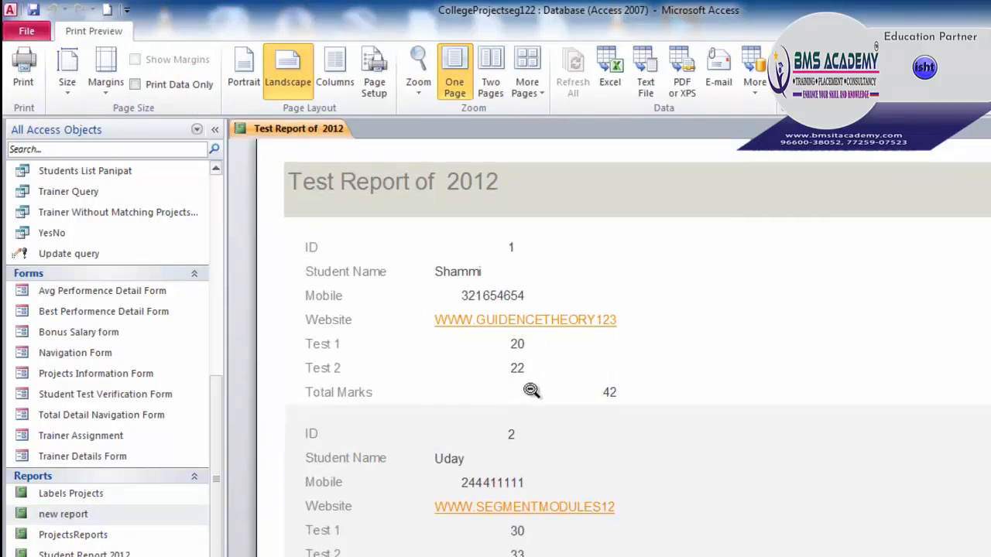
scroll(522, 387, down, 8)
scroll(547, 388, up, 5)
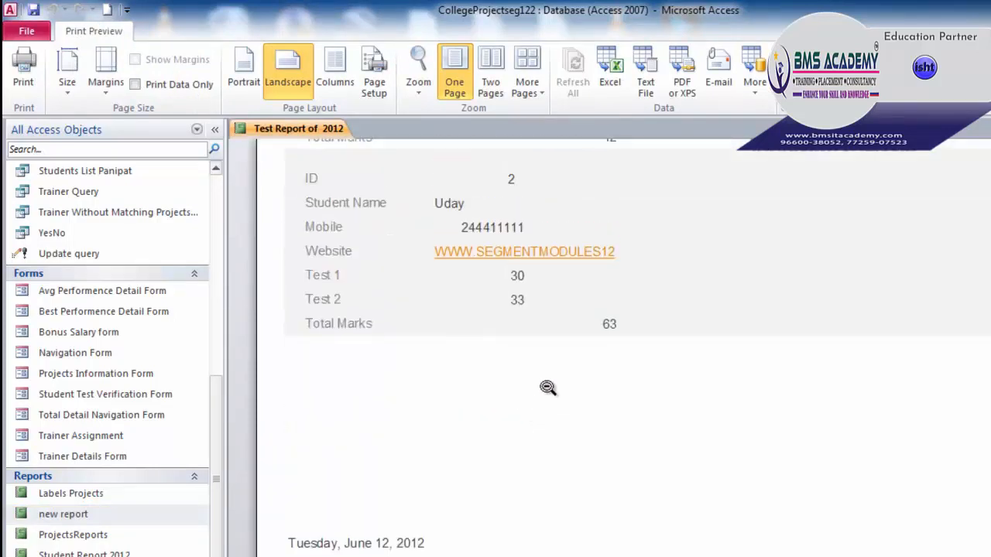
scroll(482, 507, up, 3)
click(353, 555)
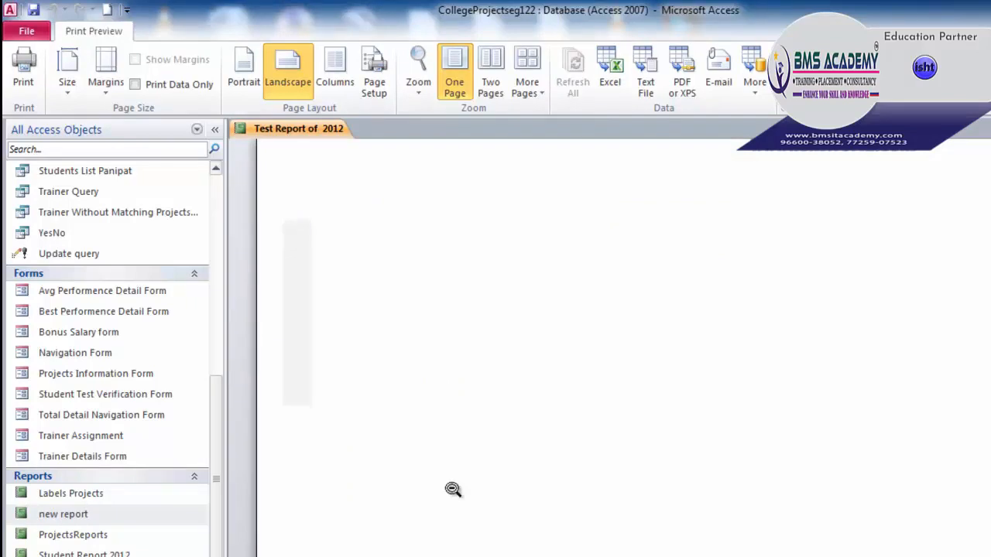
scroll(454, 490, up, 5)
scroll(447, 534, up, 8)
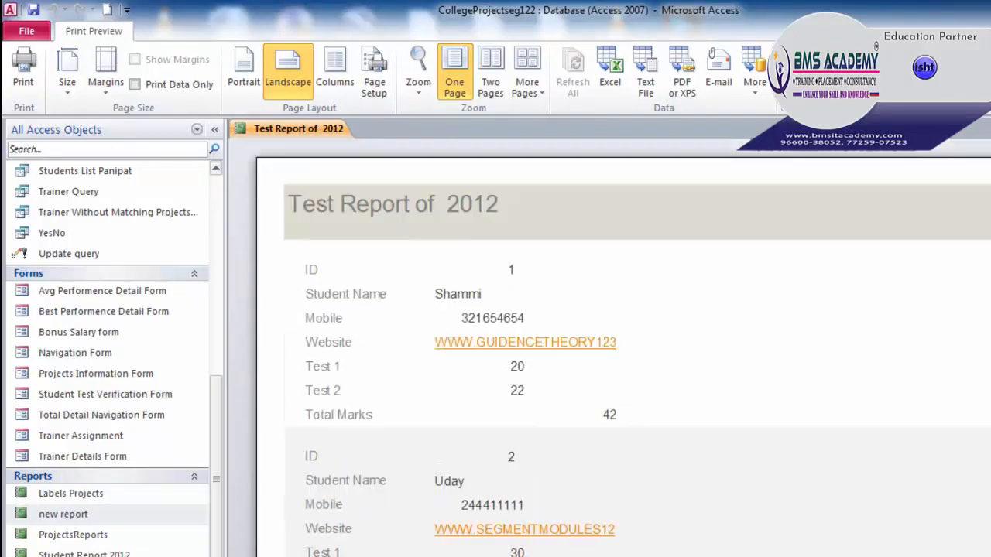
scroll(619, 348, down, 6)
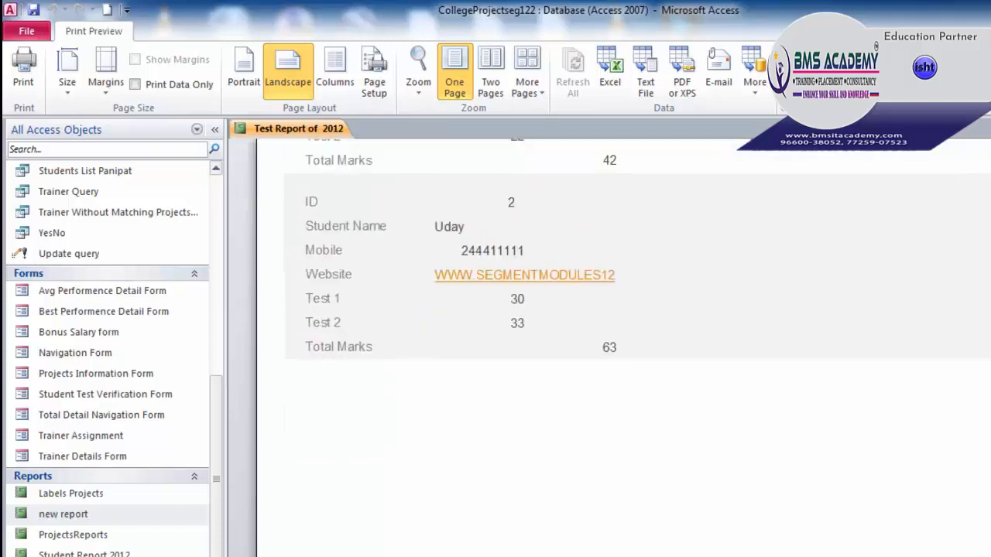
scroll(620, 348, up, 10)
scroll(619, 349, down, 3)
scroll(619, 348, down, 3)
scroll(620, 349, up, 5)
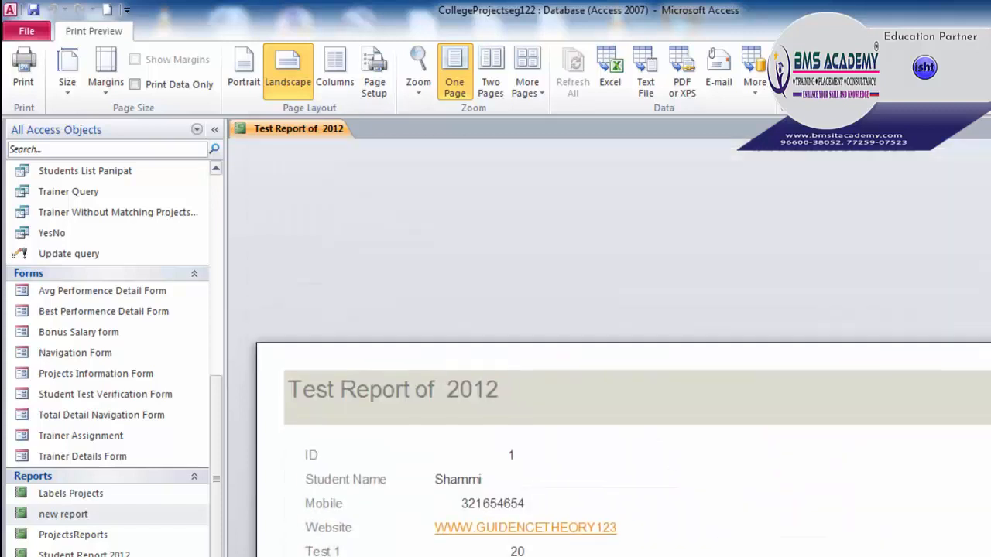
scroll(620, 349, down, 5)
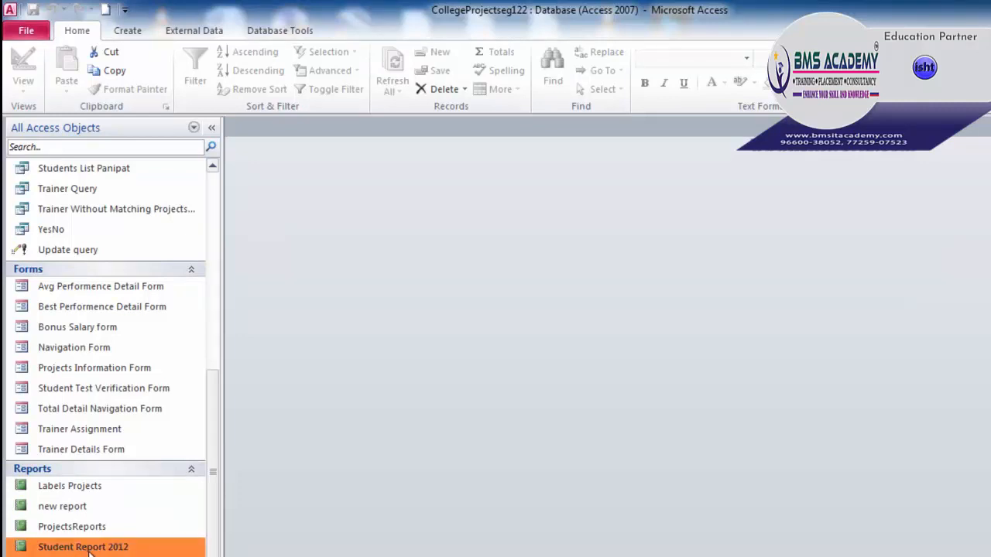
Open the saved report Student Report 2012 and look through its records
double_click(115, 547)
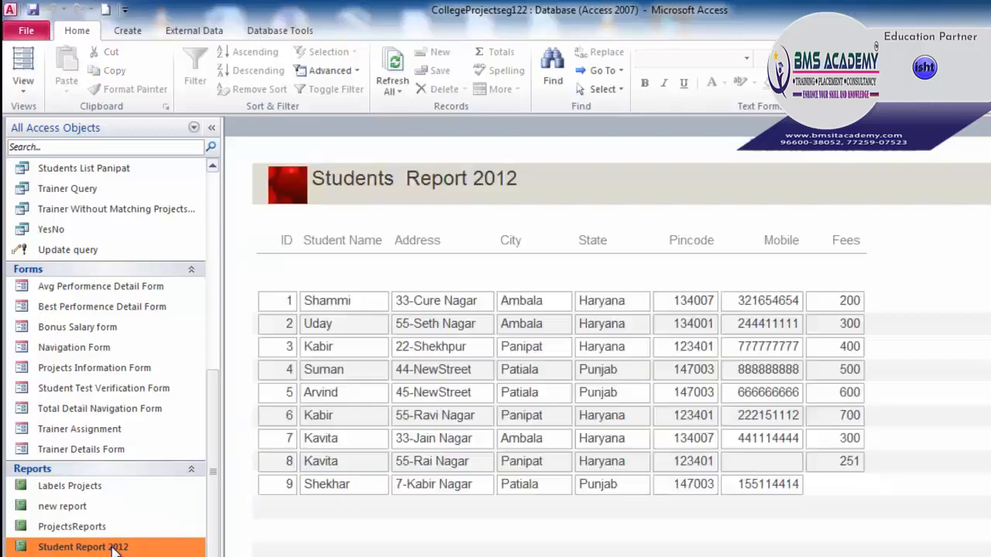
scroll(782, 296, down, 4)
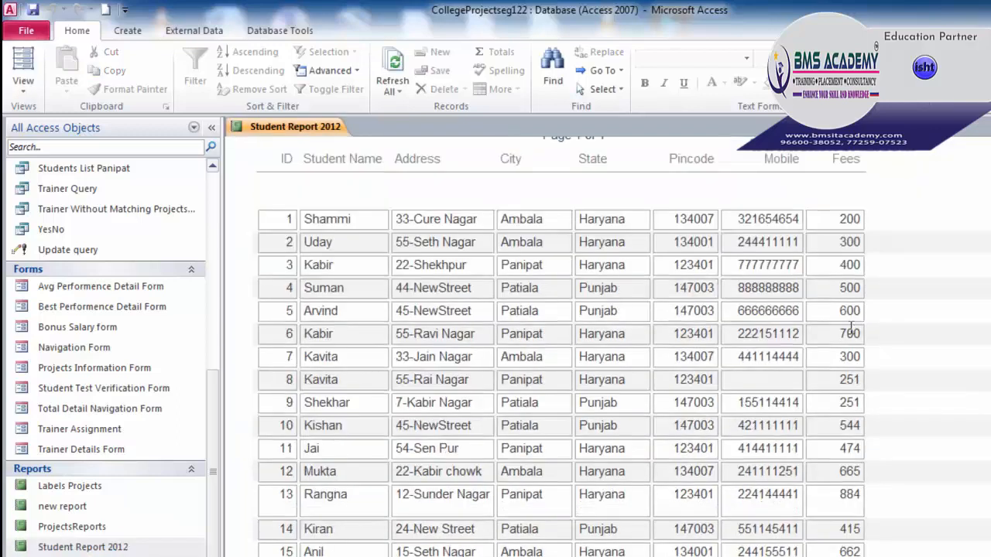
Switch the student report to Layout View with the Fees column selected
scroll(848, 353, up, 4)
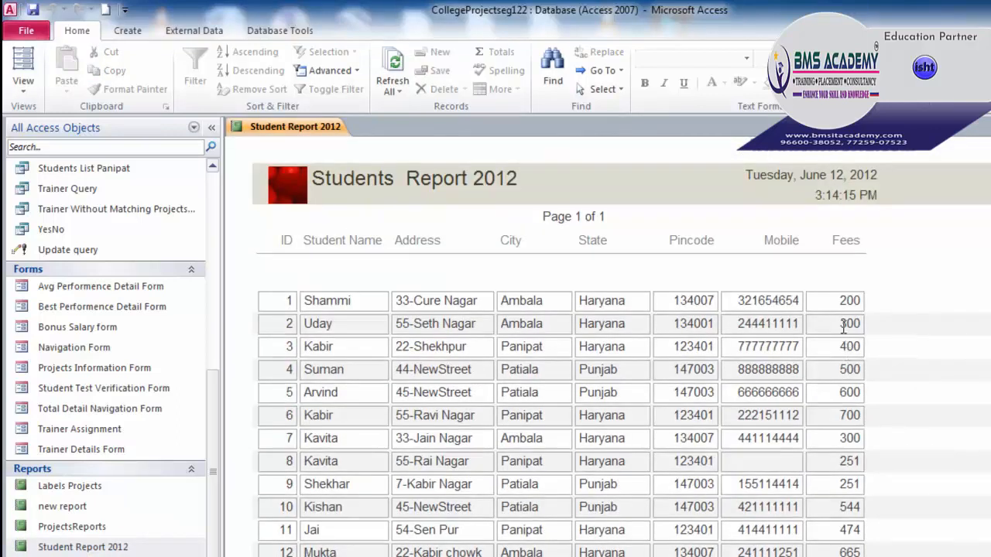
scroll(852, 325, down, 5)
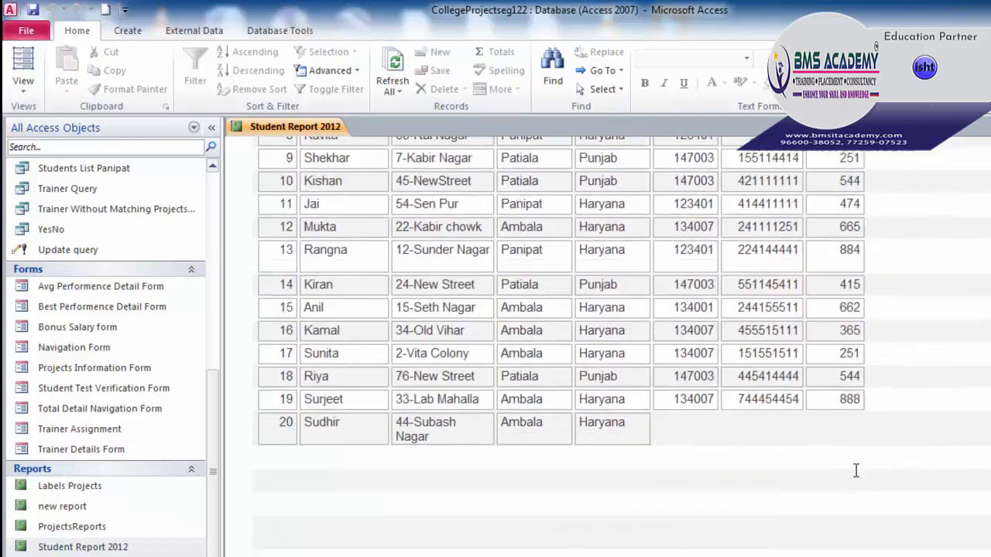
scroll(855, 472, up, 5)
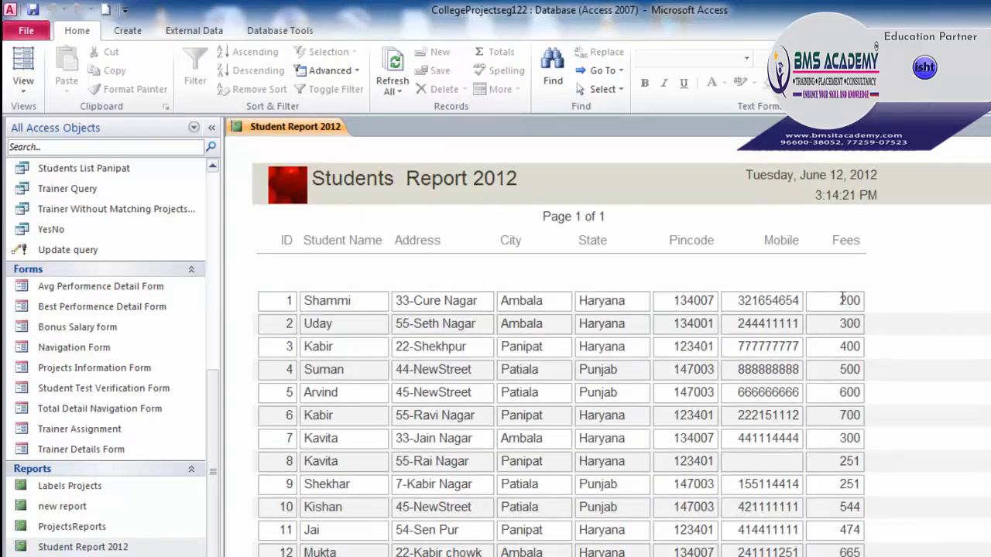
click(842, 299)
click(25, 89)
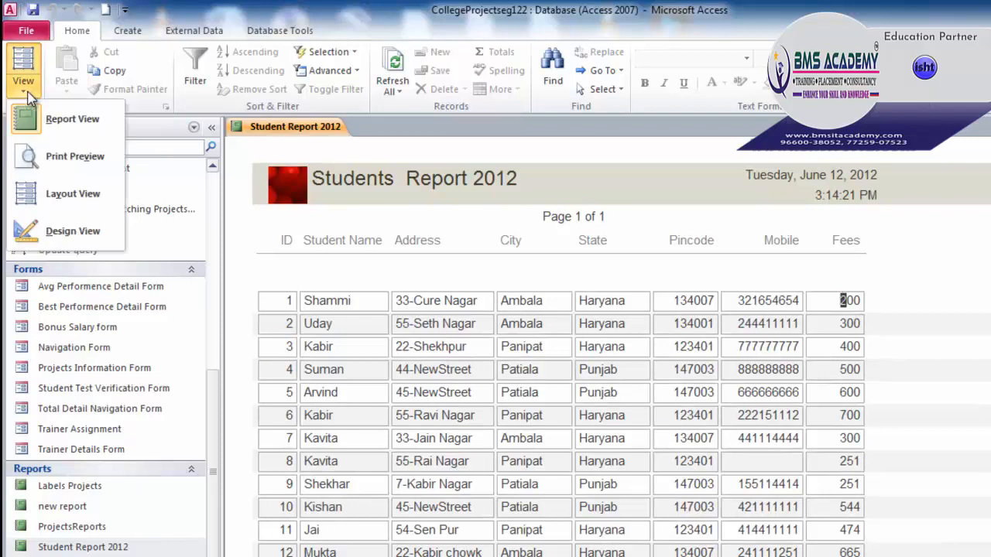
click(43, 195)
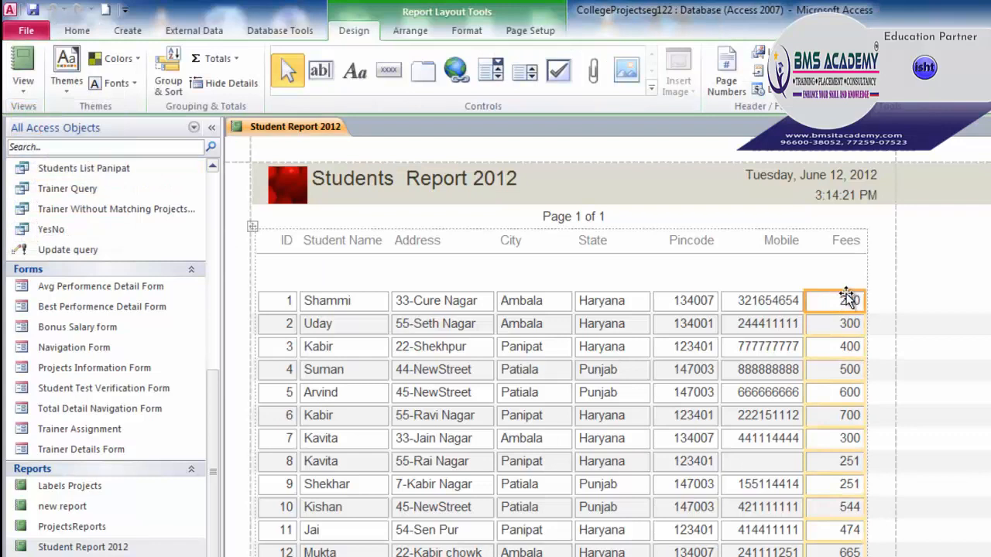
Start a new conditional formatting rule for the Fees field with the condition field value greater than or equal to 300
click(485, 31)
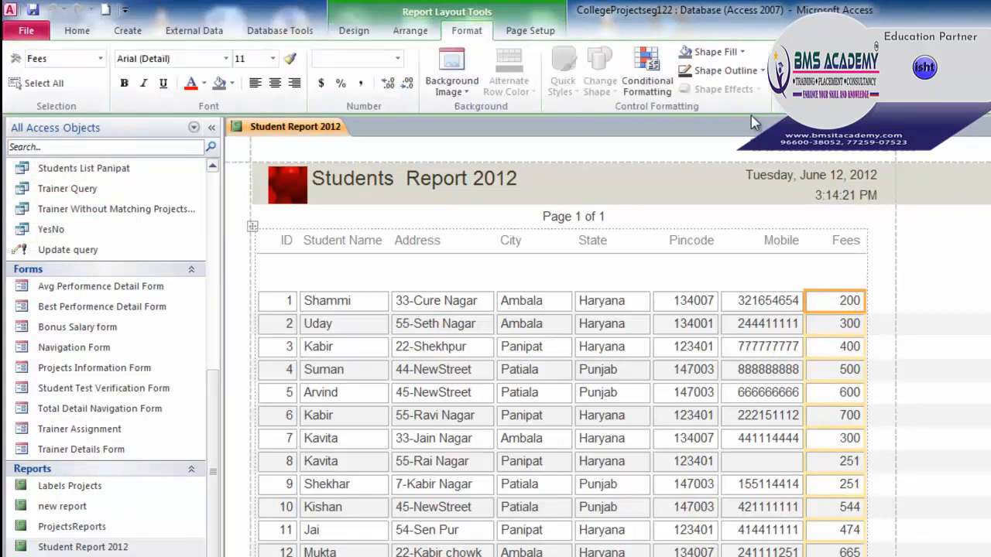
click(672, 84)
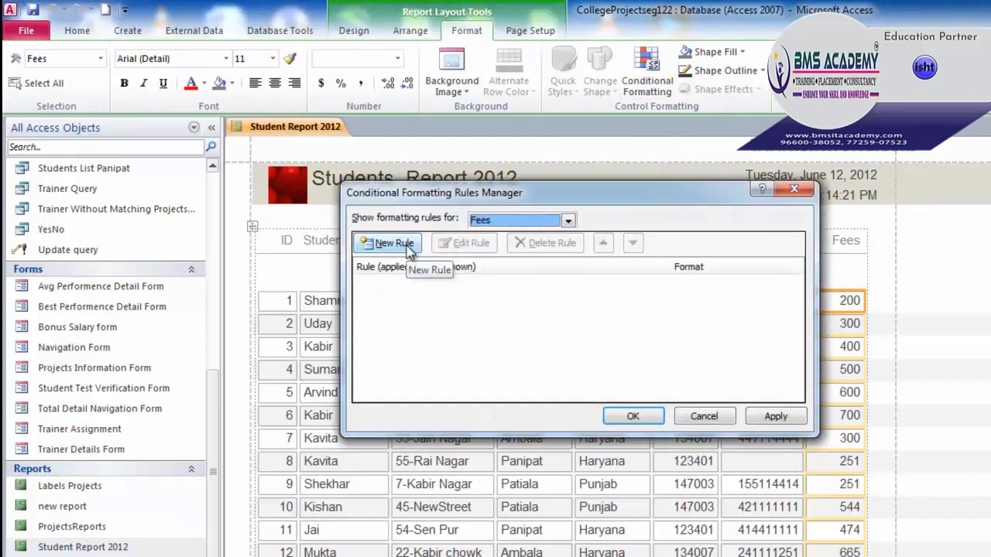
click(408, 249)
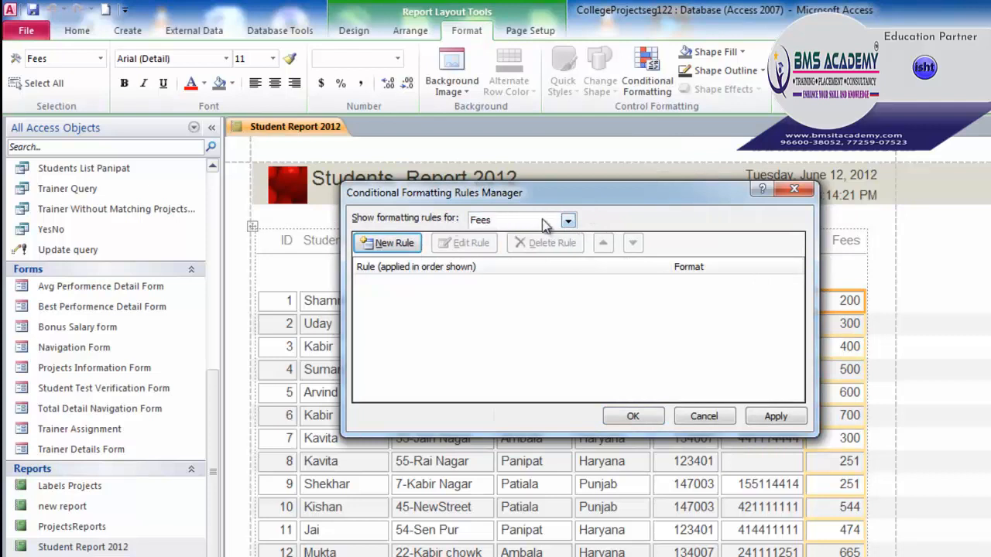
click(410, 244)
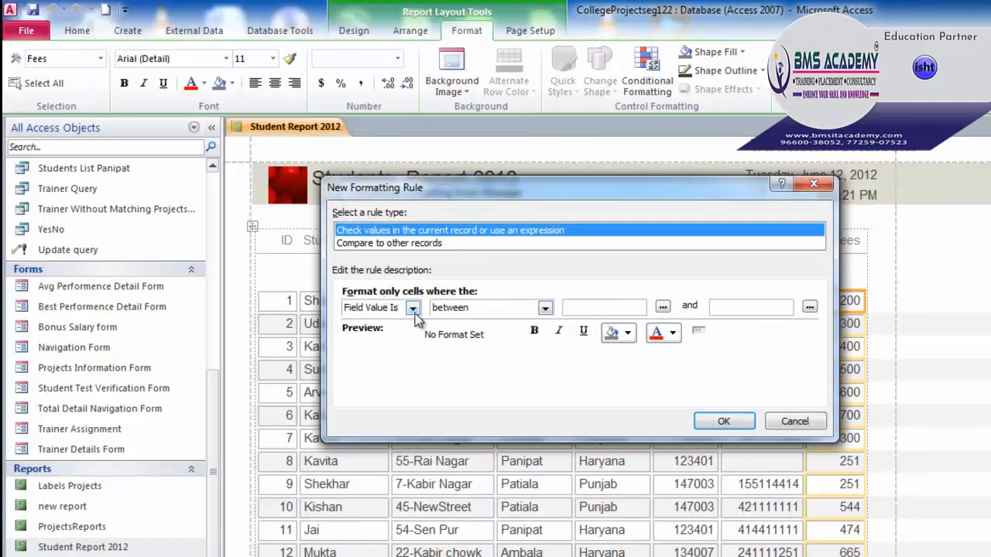
click(517, 310)
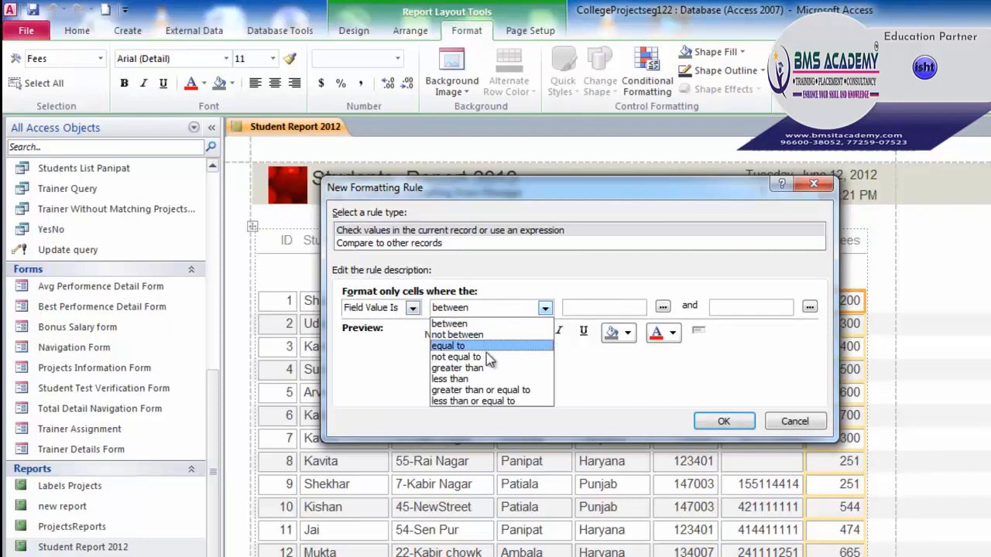
click(487, 391)
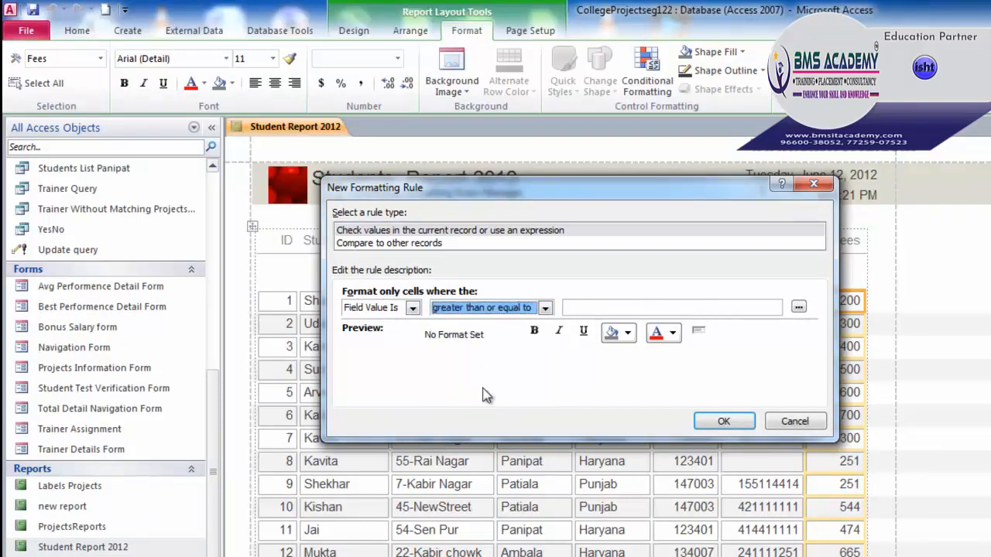
click(606, 308)
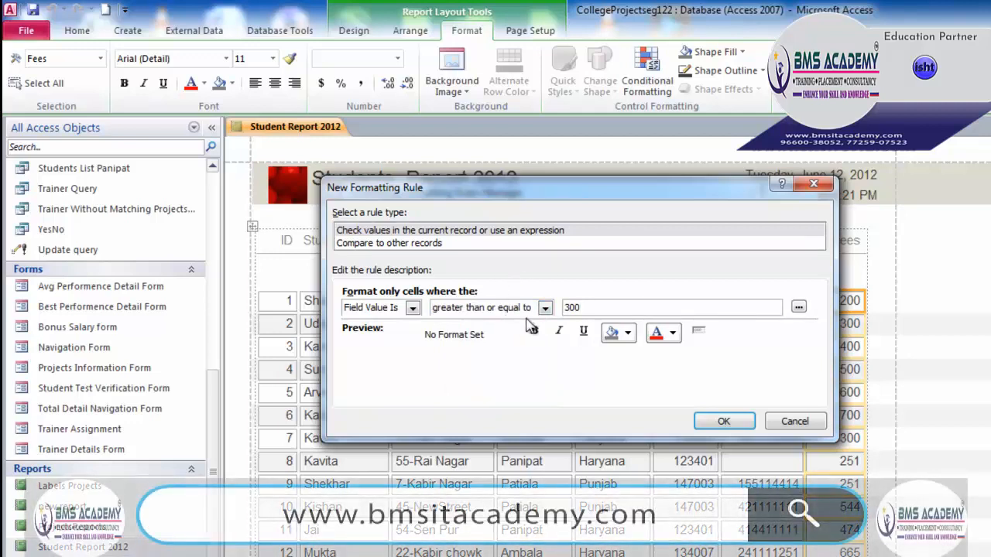
Set the rule's format to bold red text and apply the rule to the Fees column
click(658, 336)
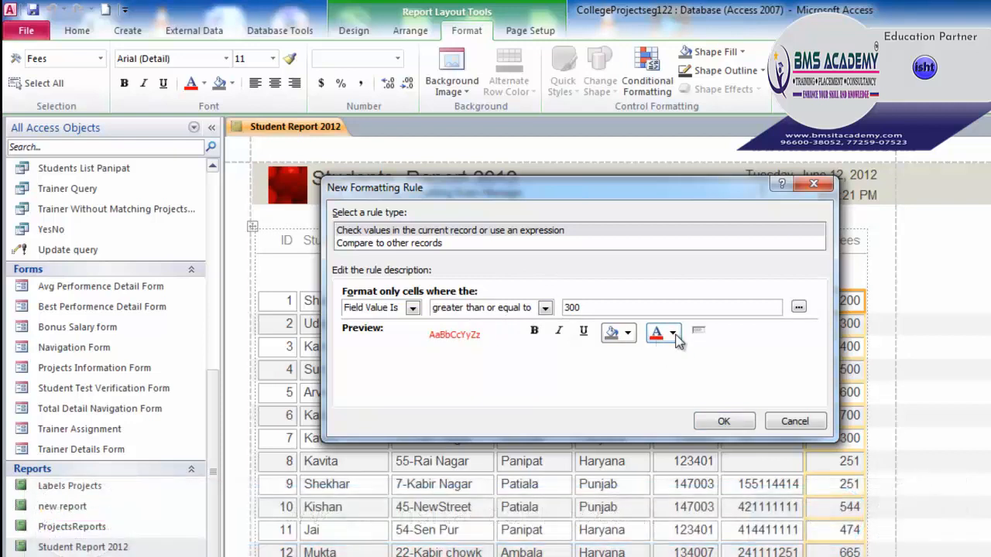
click(673, 334)
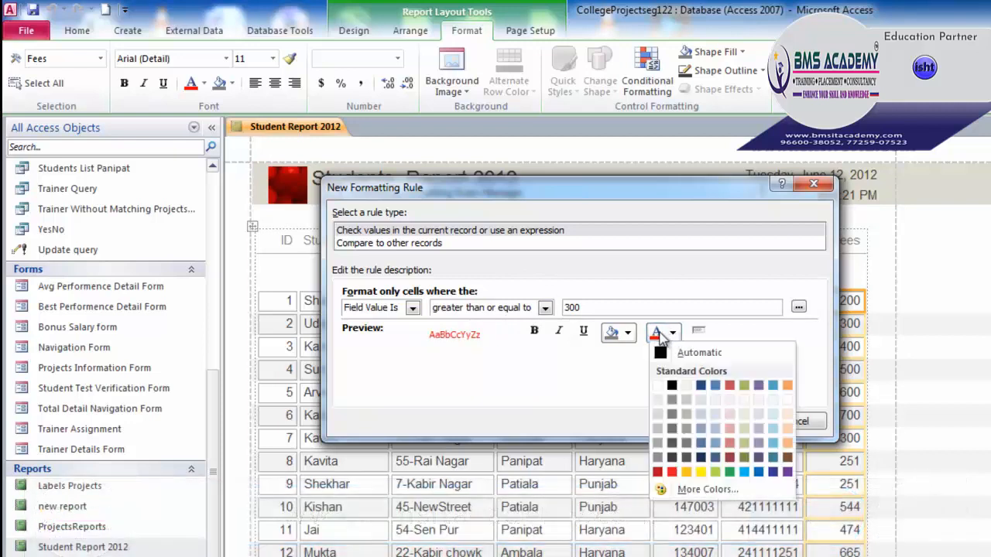
click(658, 336)
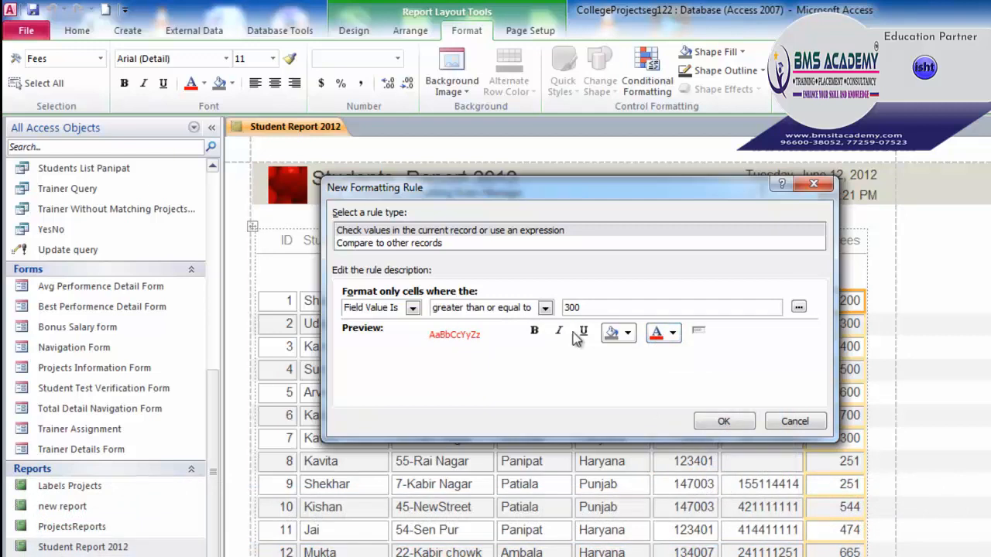
click(534, 332)
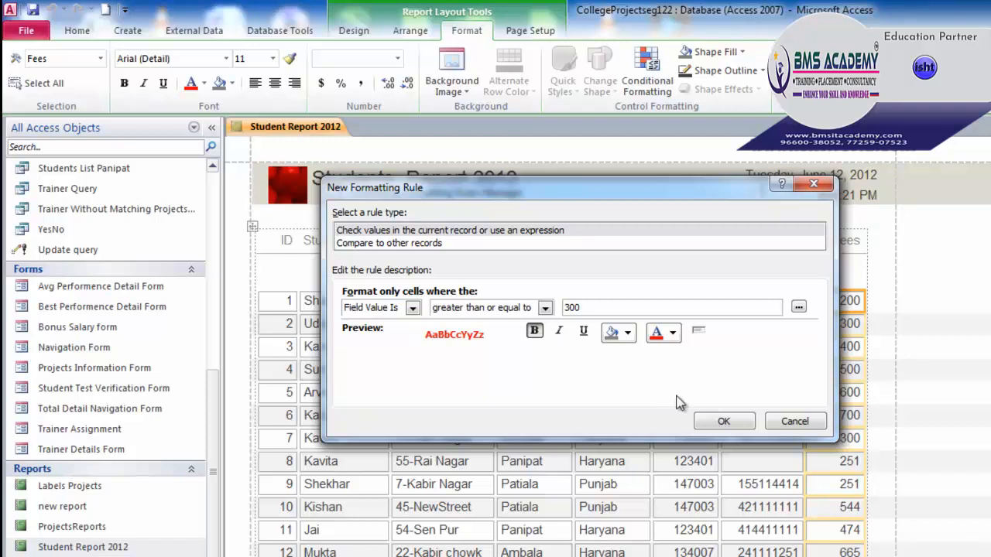
click(722, 421)
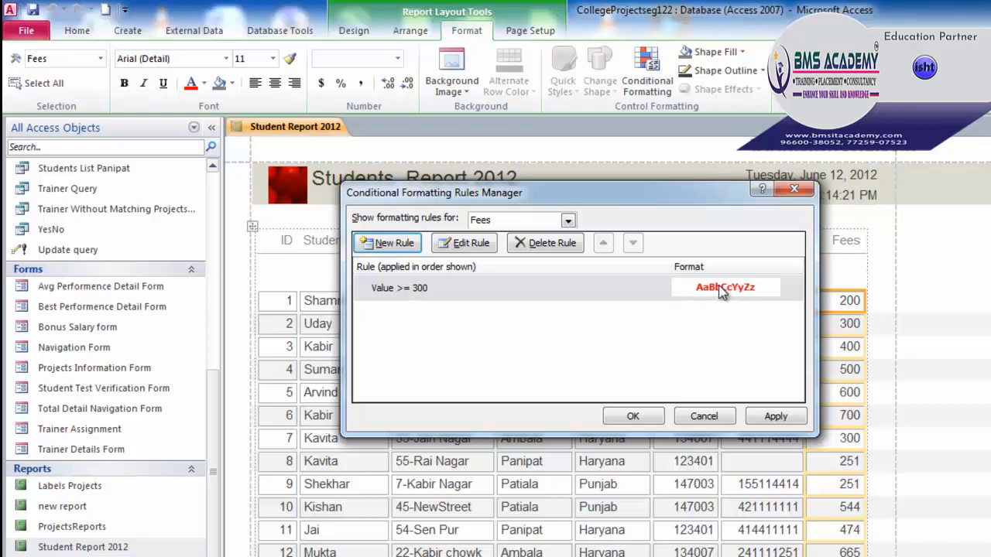
click(772, 417)
click(635, 417)
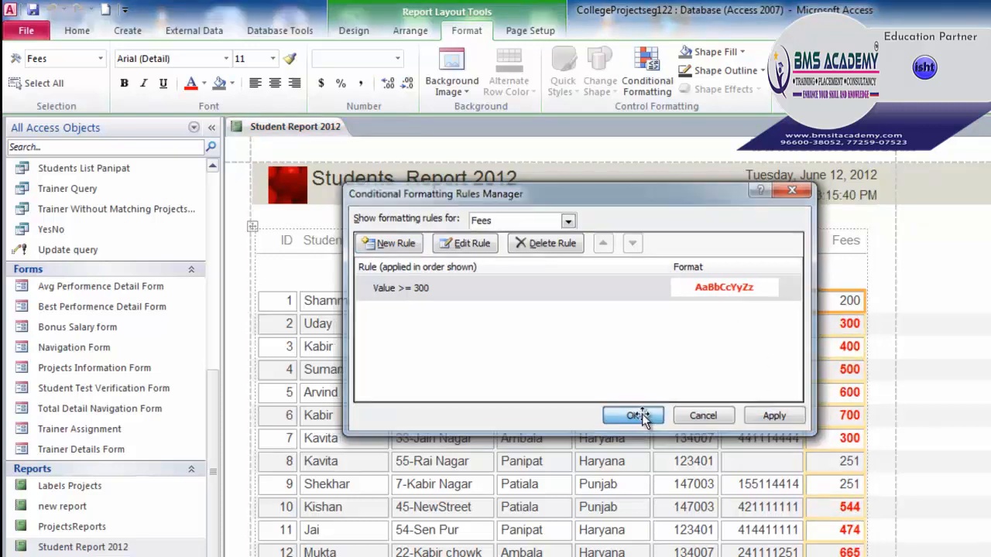
Examine the Fees column across all student records to see which values the conditional formatting marks
scroll(867, 418, down, 2)
scroll(871, 430, down, 5)
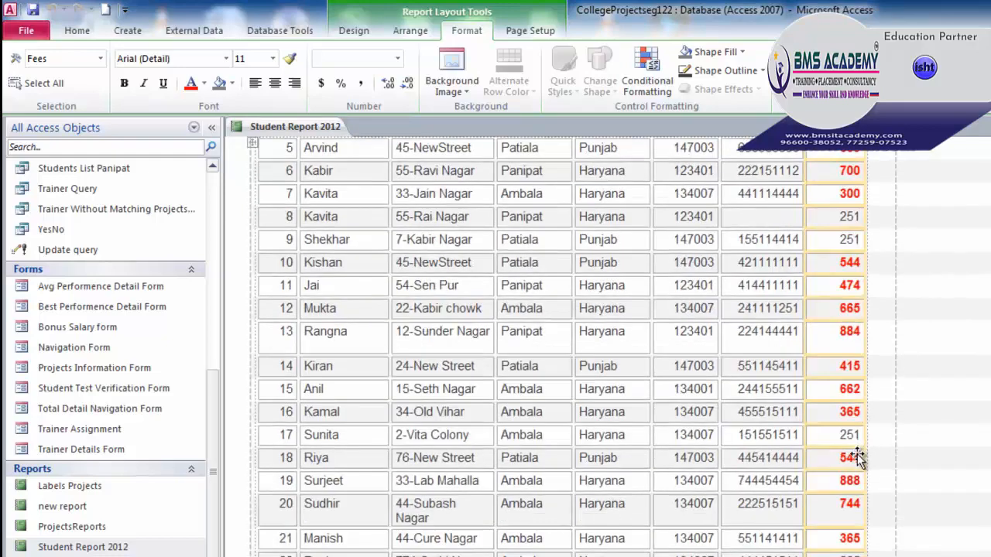
scroll(851, 490, up, 7)
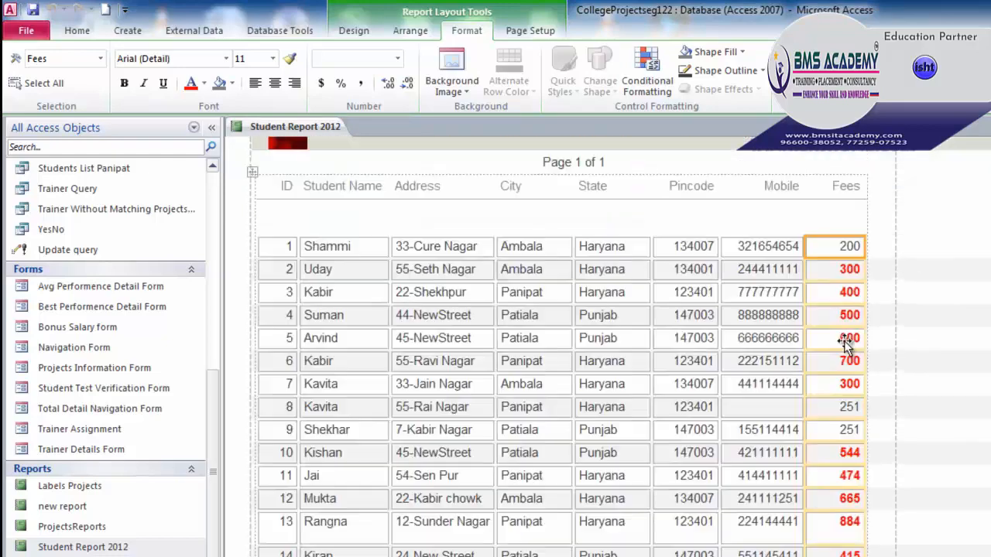
scroll(884, 343, down, 1)
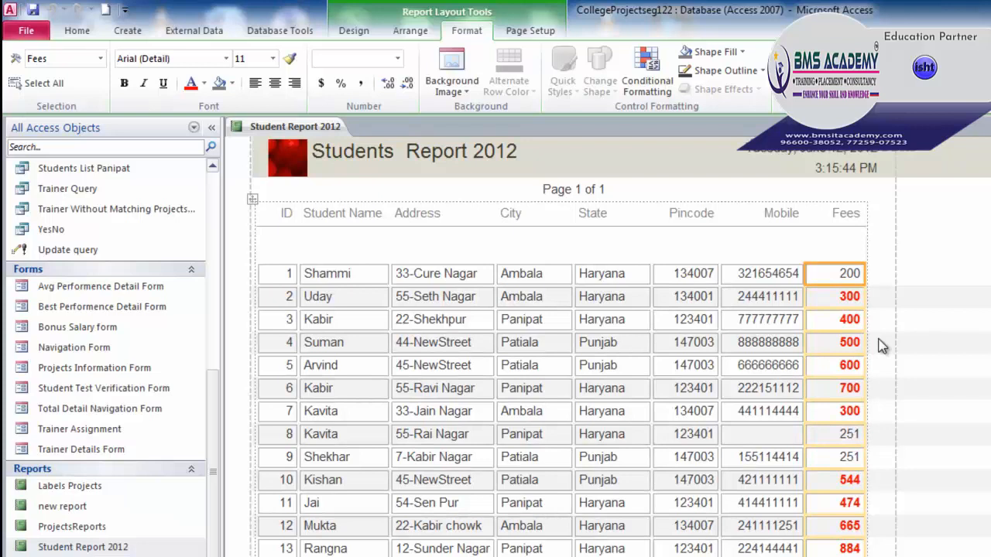
scroll(834, 332, down, 12)
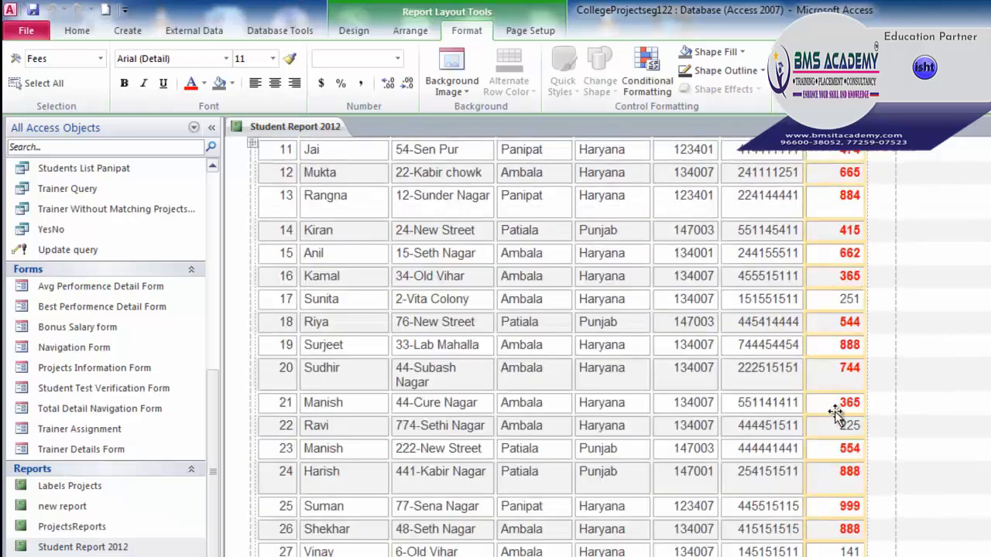
scroll(836, 412, down, 6)
scroll(839, 411, up, 10)
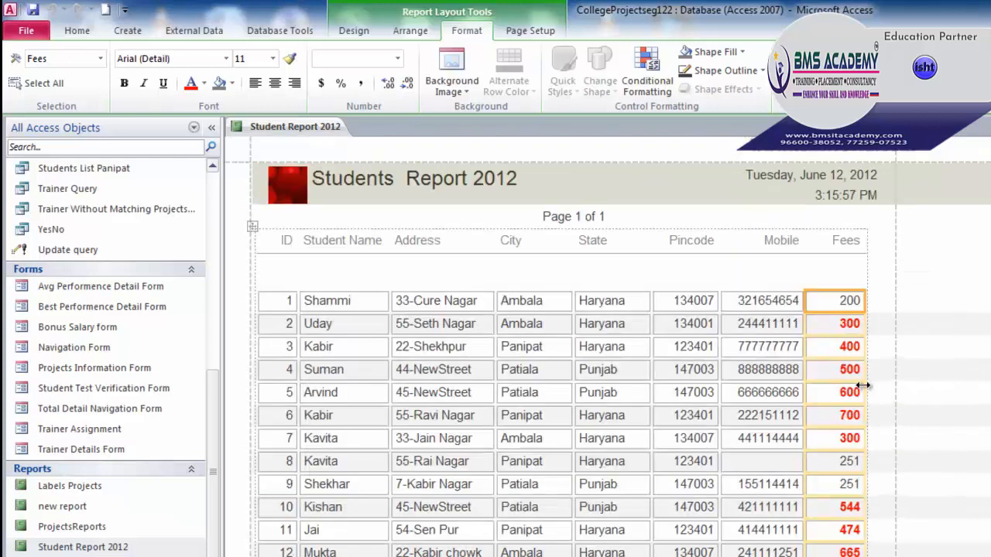
Delete the conditional formatting rule for values of at least 300 from the Fees column and apply the change
click(663, 89)
click(577, 297)
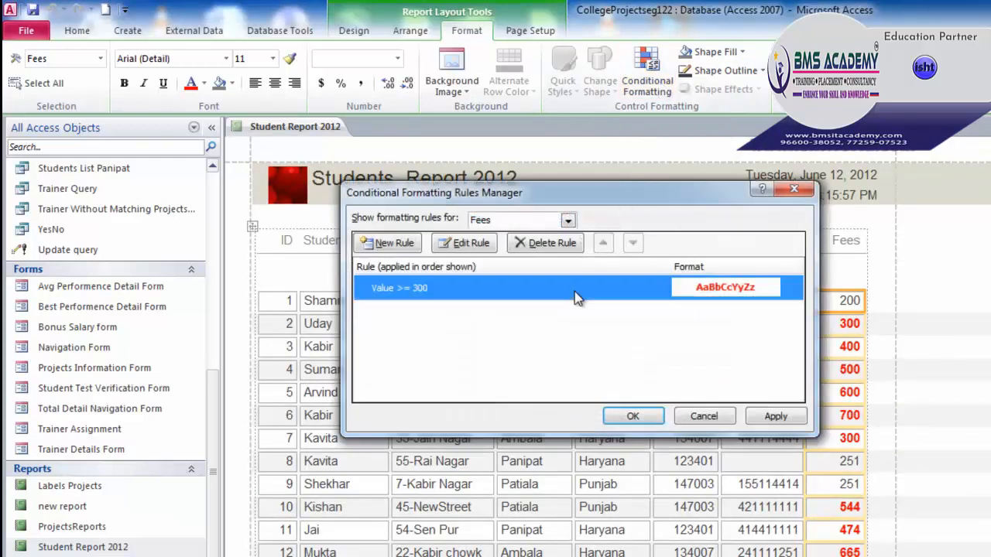
click(541, 246)
click(774, 416)
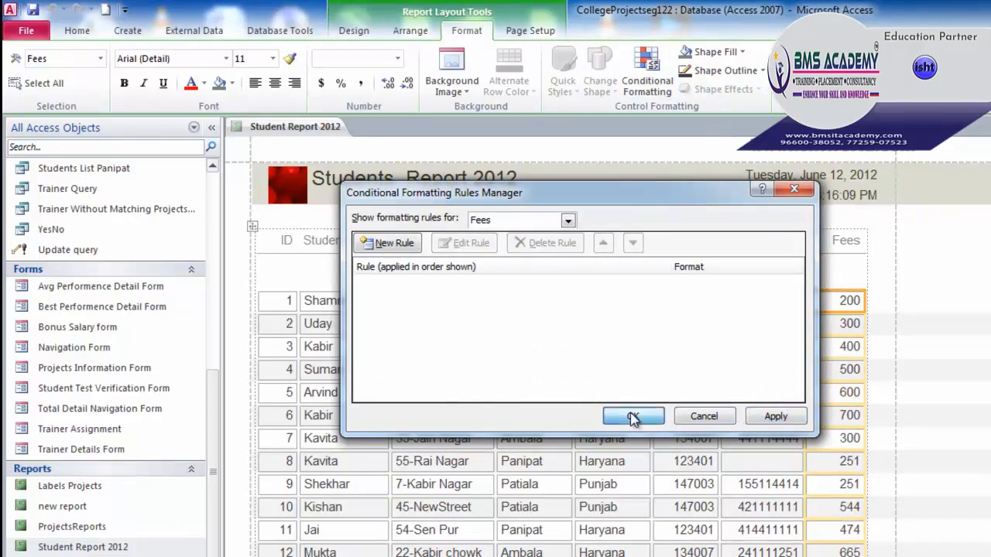
click(635, 417)
scroll(829, 372, down, 5)
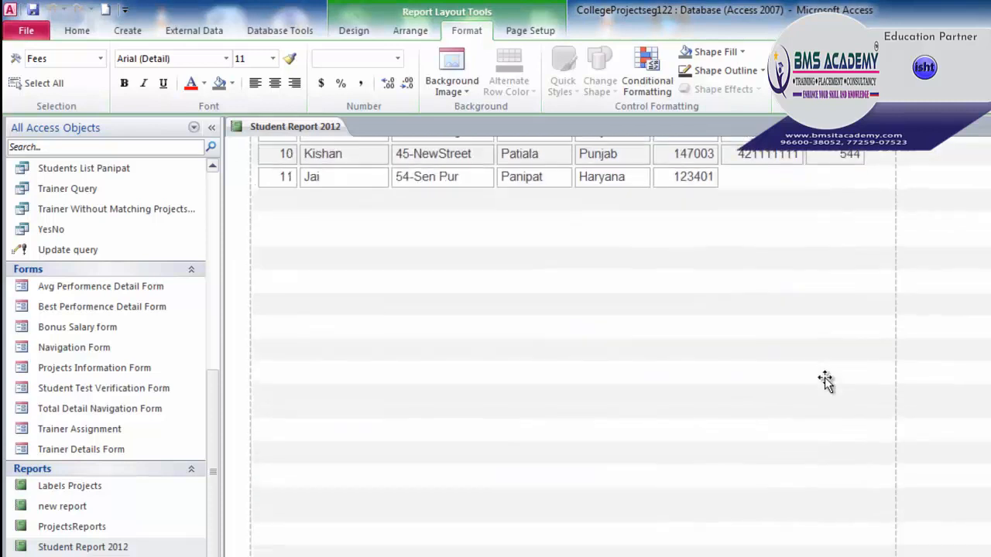
scroll(824, 376, up, 5)
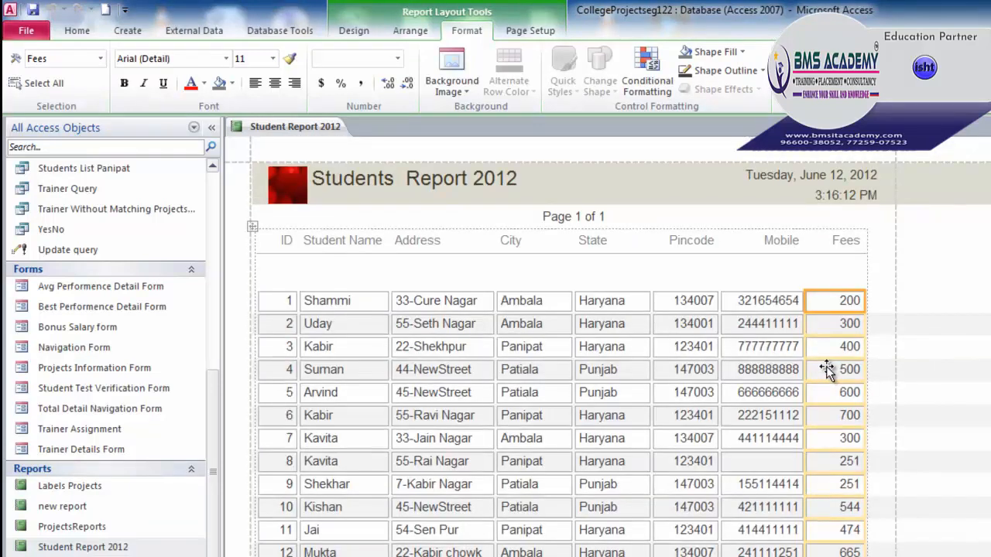